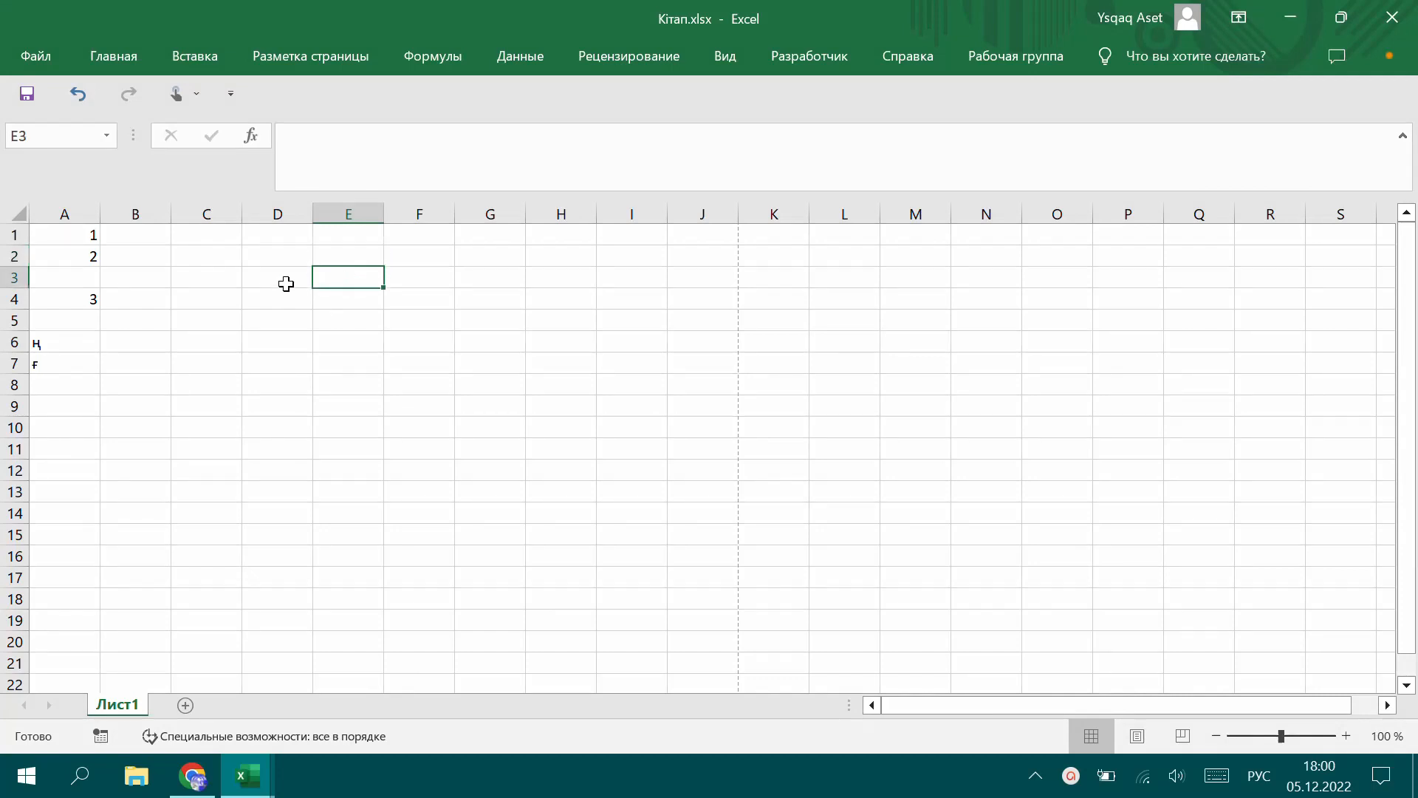
- Select the single cells D3, F3 and E4 in turn, and select the range D3:J16
{"action": "left_click", "coordinate": [287, 284]}
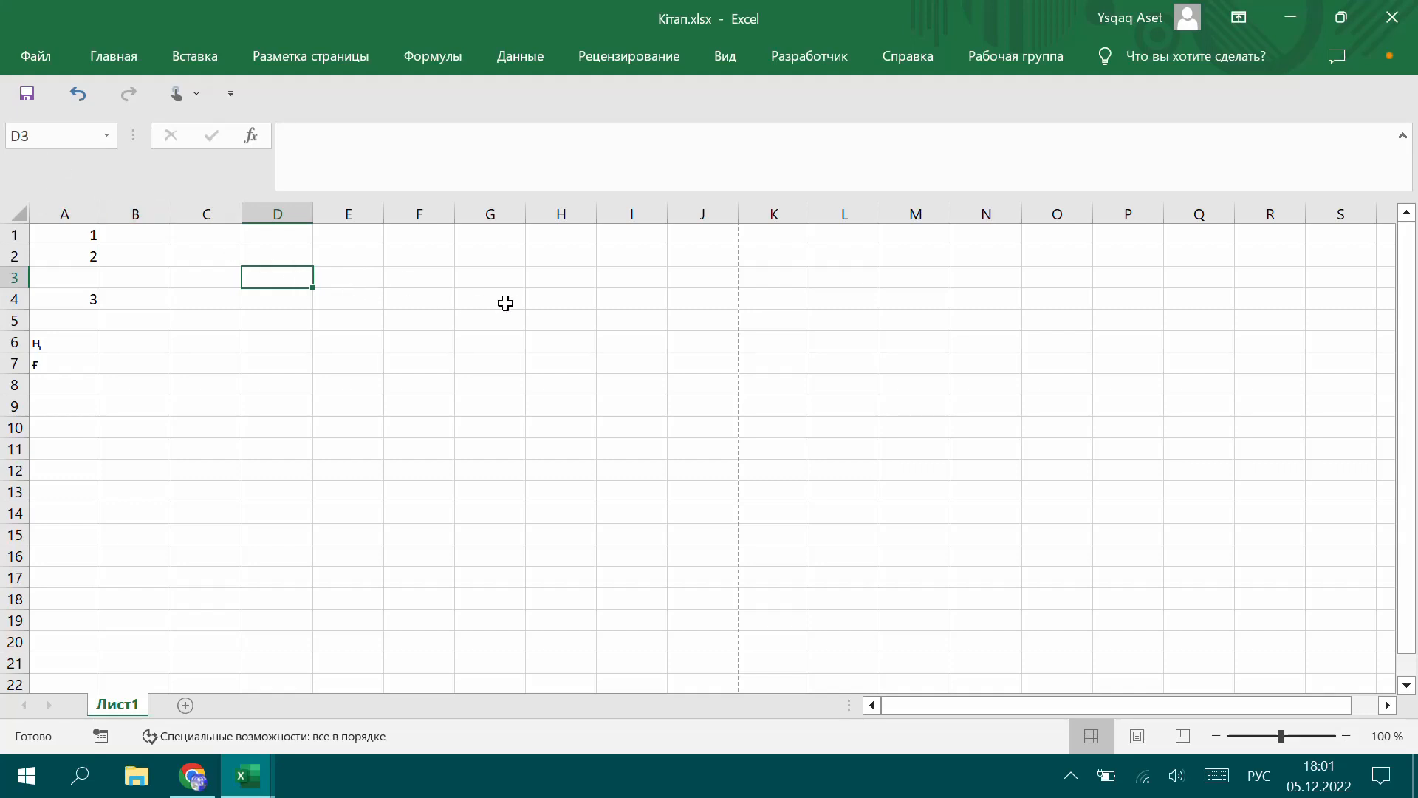
{"action": "left_click", "coordinate": [418, 278]}
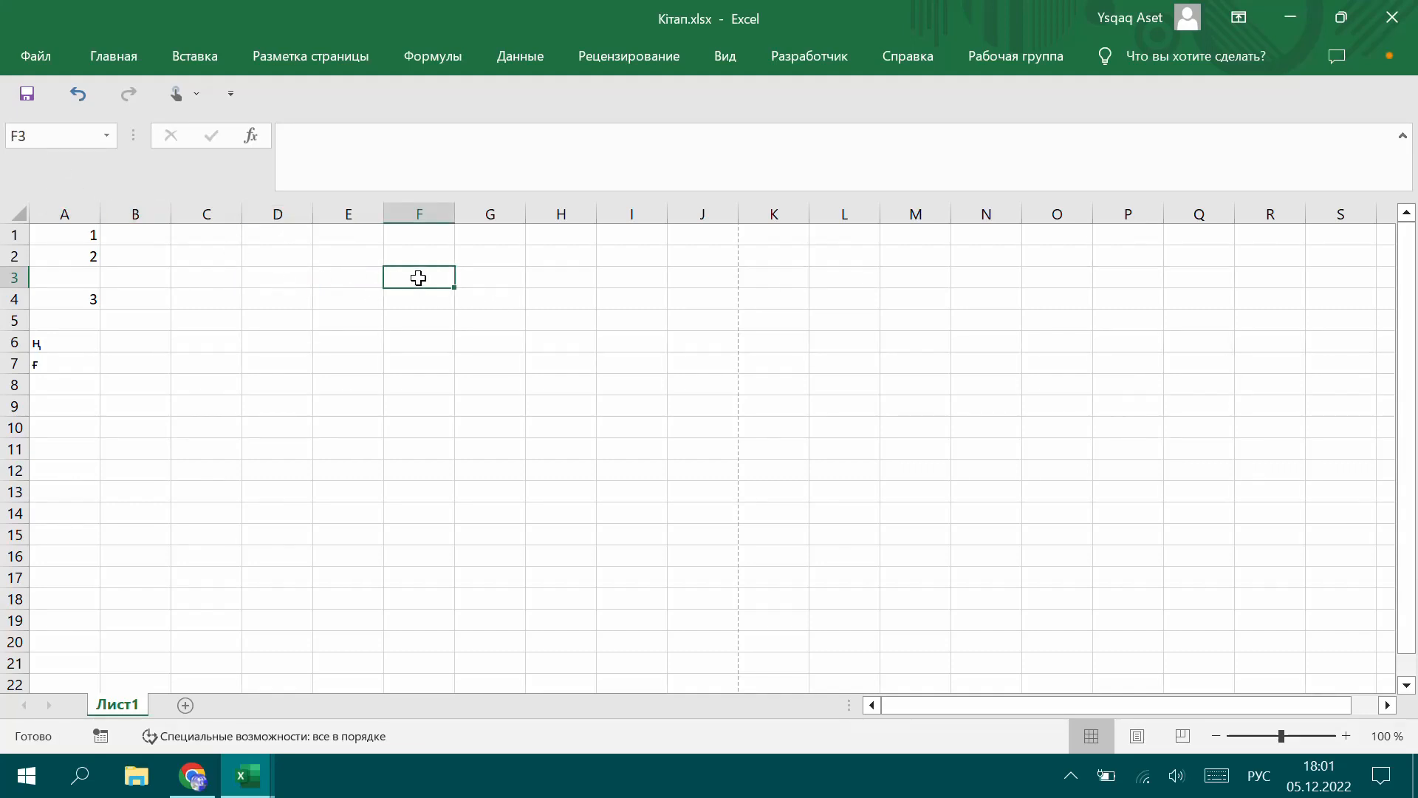
{"action": "left_click", "coordinate": [347, 302]}
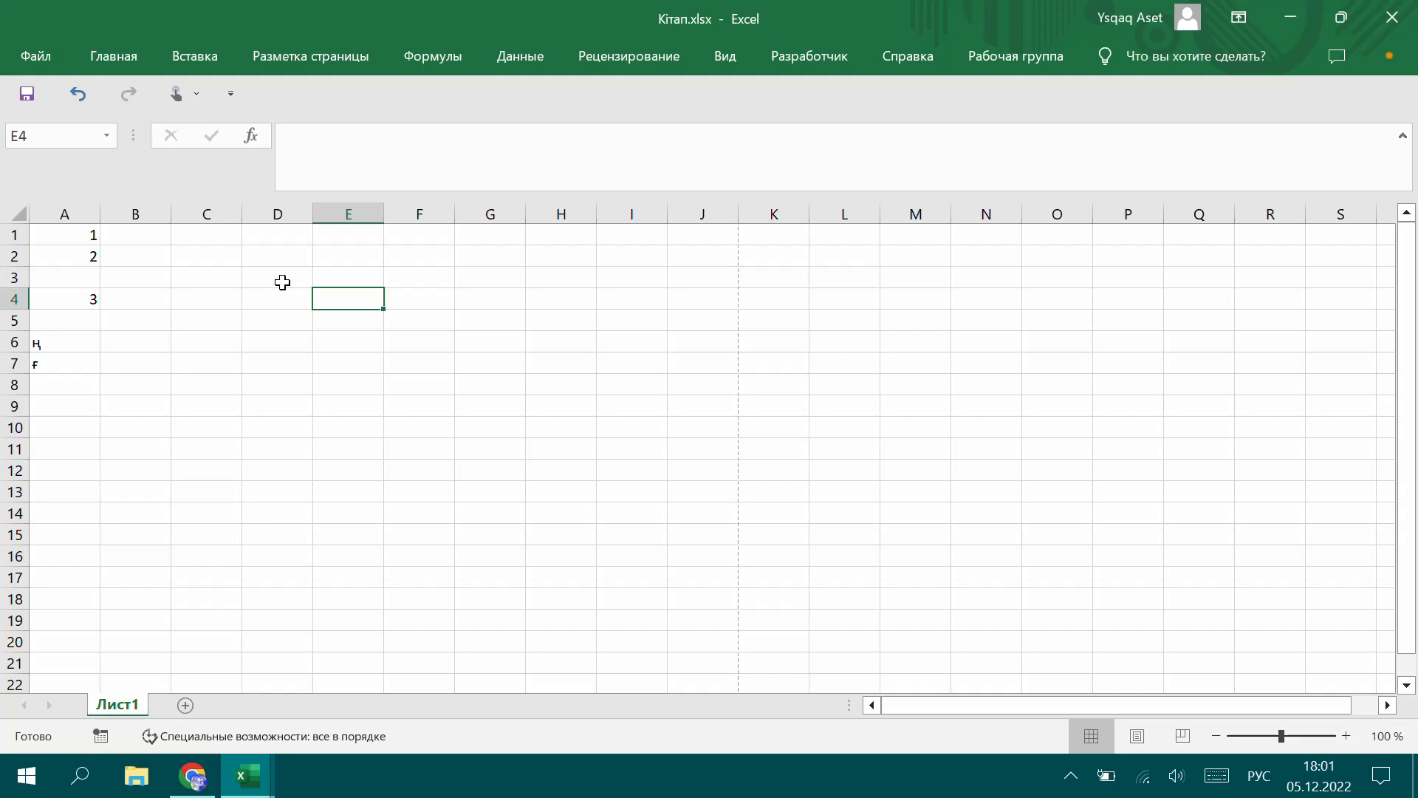
{"action": "left_click", "coordinate": [282, 283]}
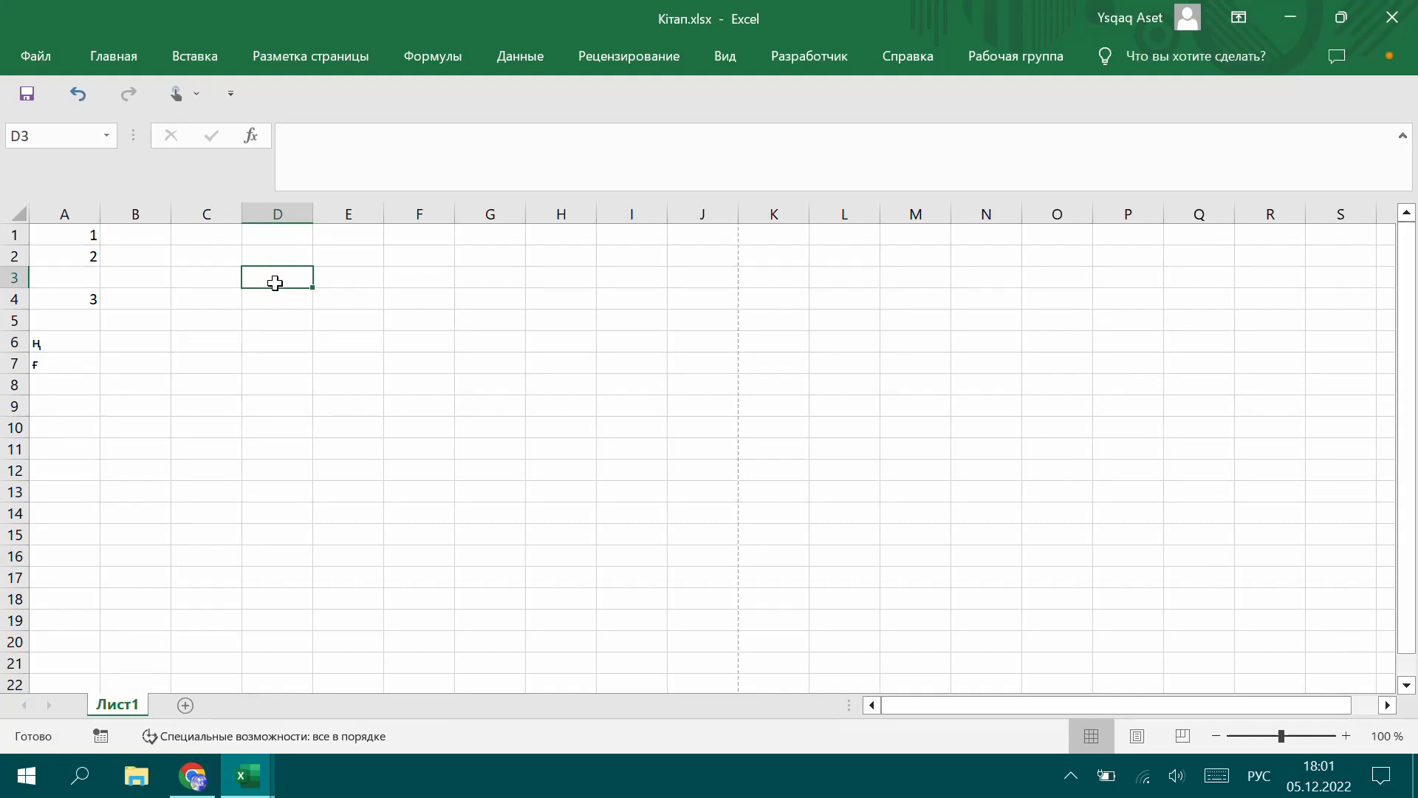
{"action": "left_click_drag", "start_coordinate": [274, 281], "coordinate": [698, 562]}
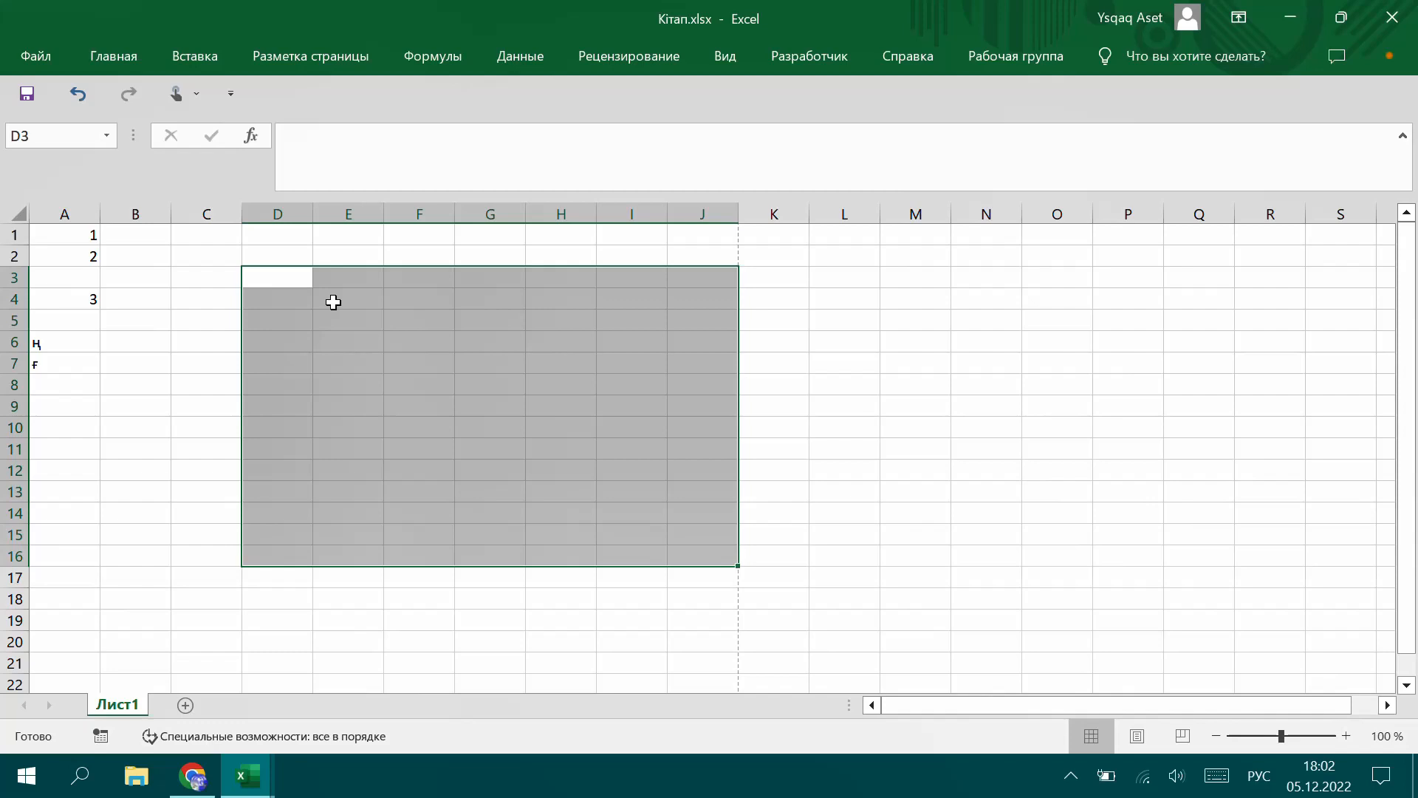
- Try the range reference =A1:E5 in cell E4, highlight the reference, and cancel the entry
{"action": "left_click", "coordinate": [338, 303]}
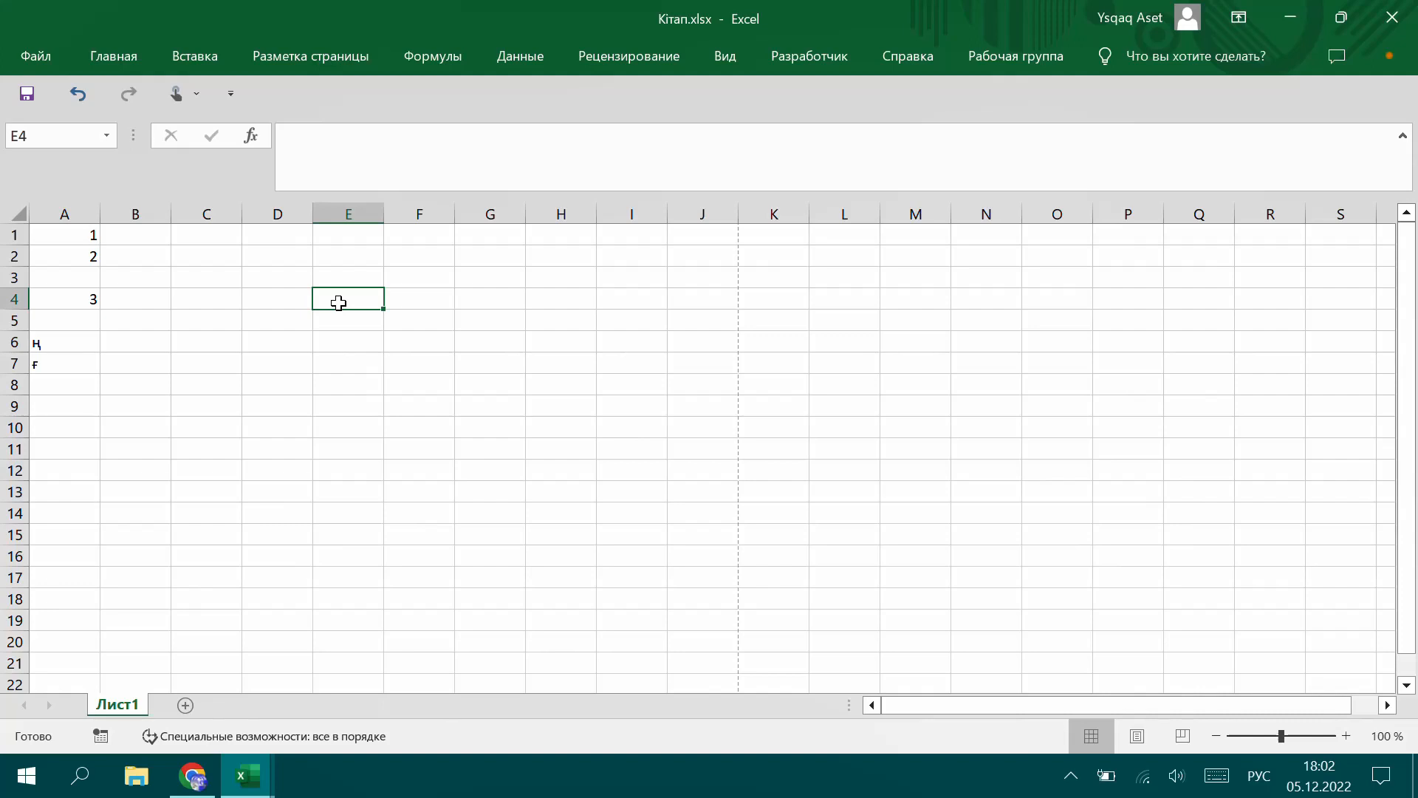
{"action": "type", "text": "="}
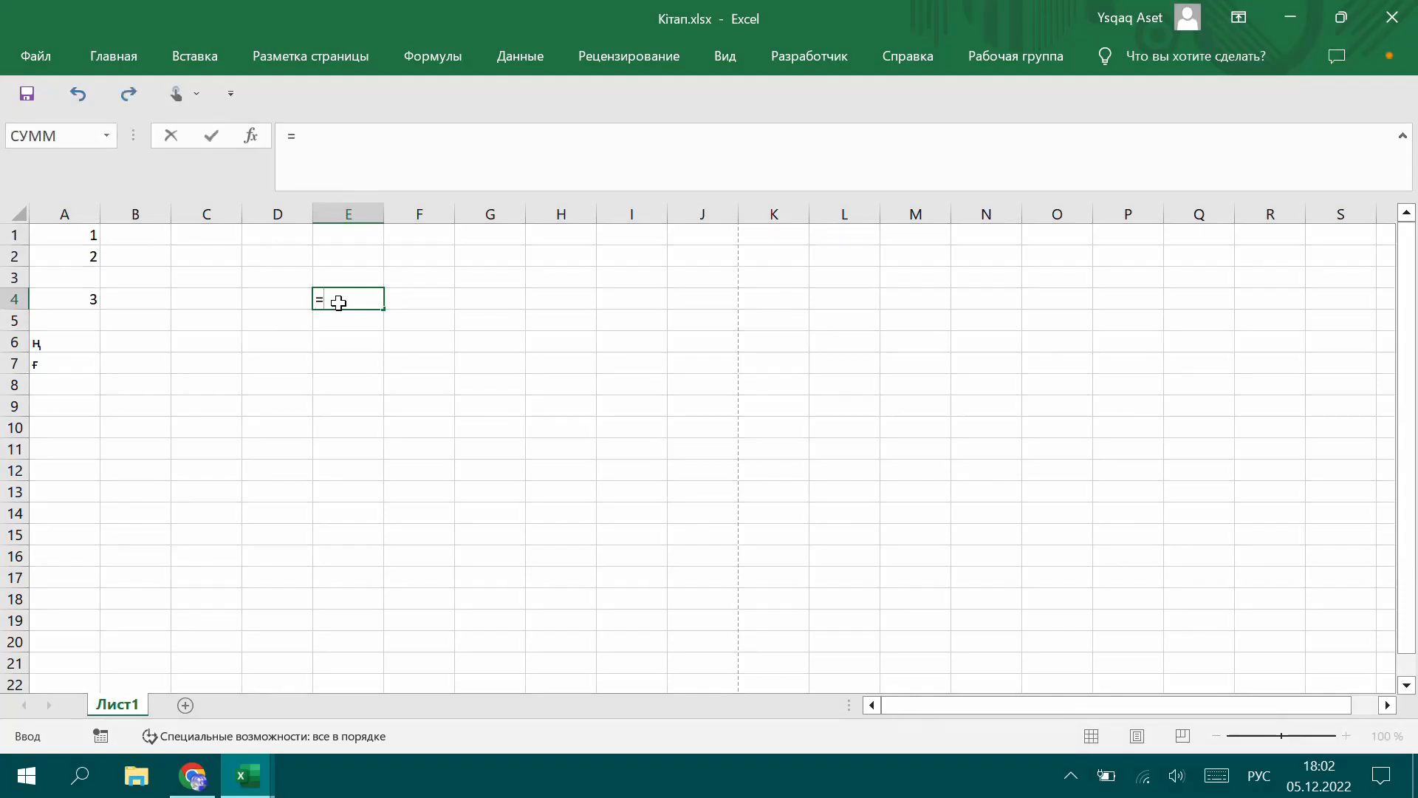
{"action": "key", "text": "alt+shift"}
{"action": "type", "text": "A1:"}
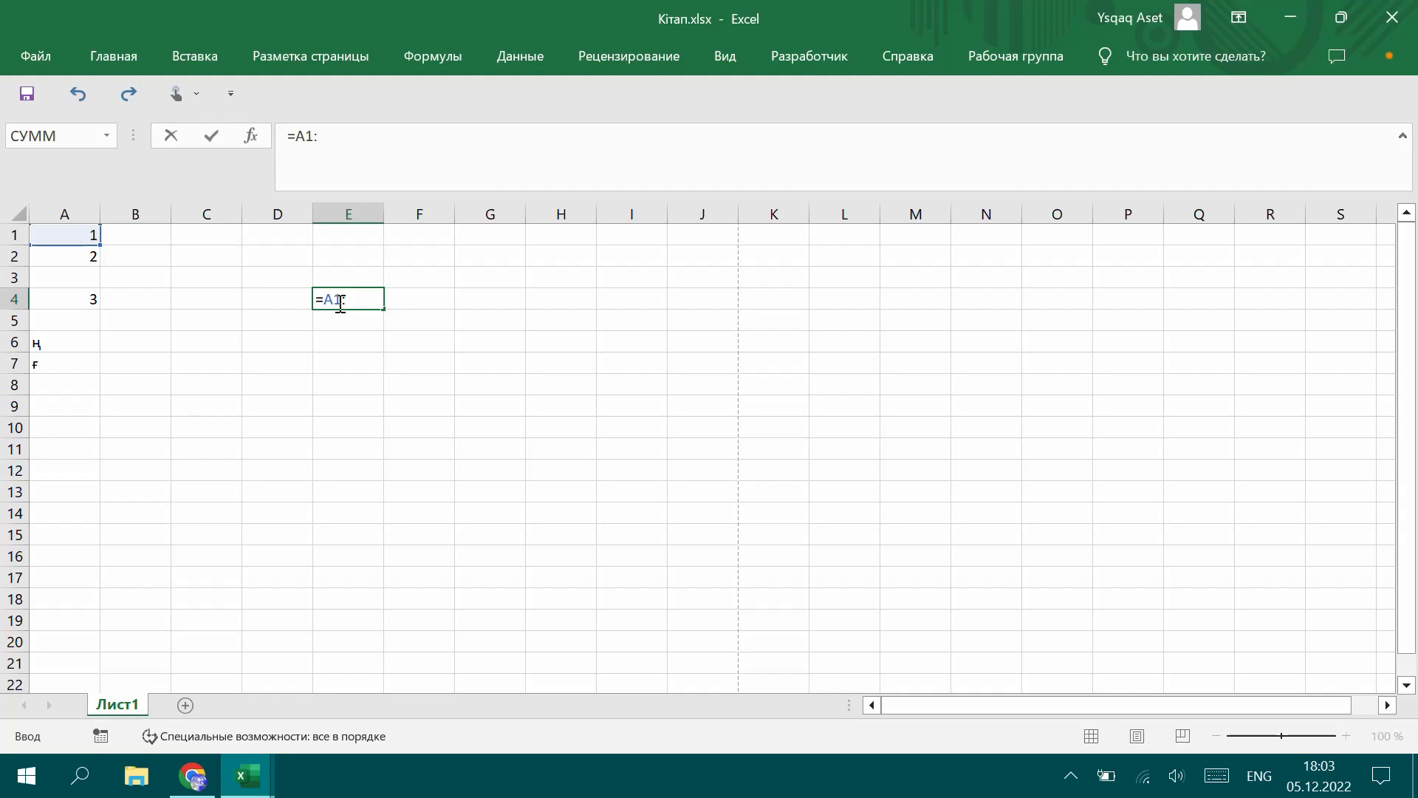
{"action": "type", "text": "E1"}
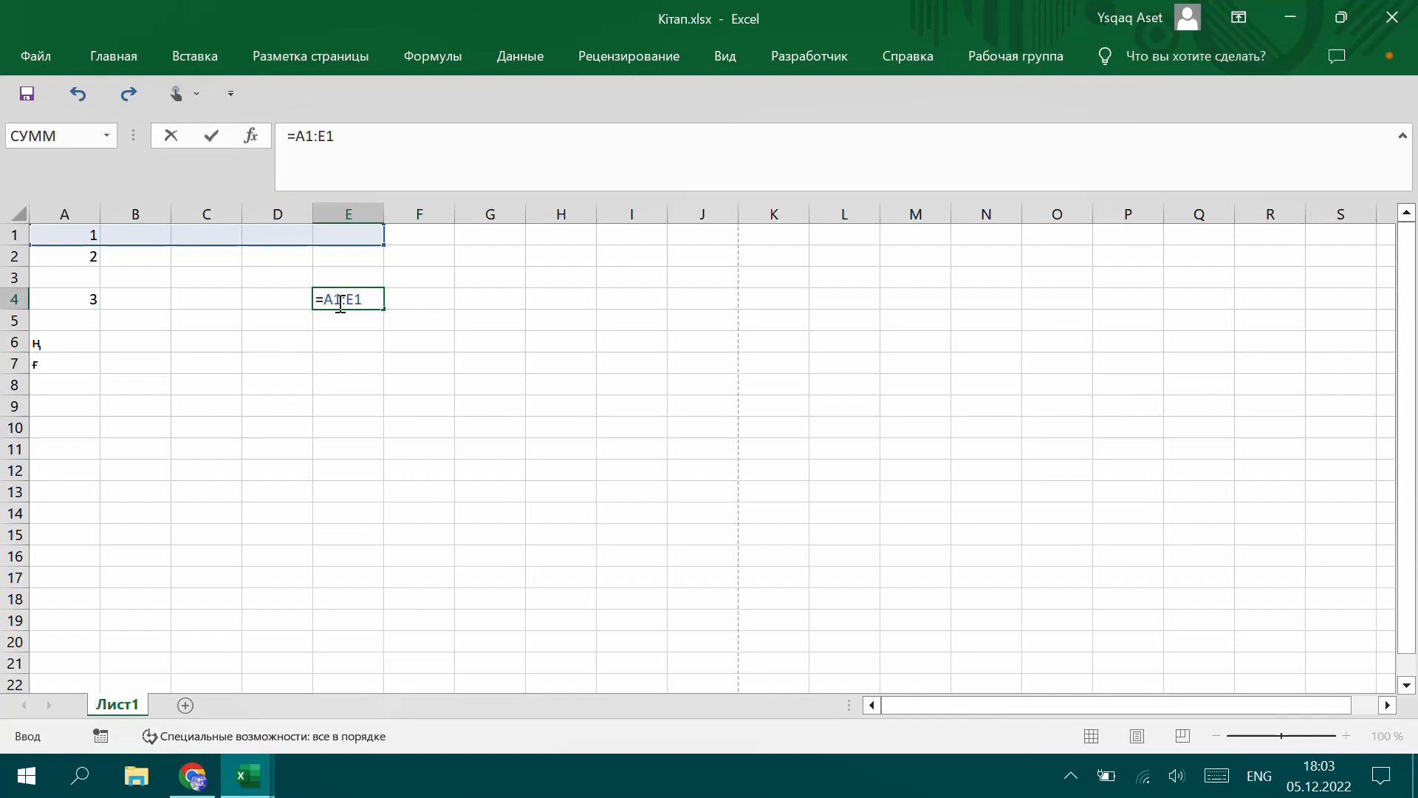
{"action": "key", "text": "BackSpace"}
{"action": "type", "text": "5"}
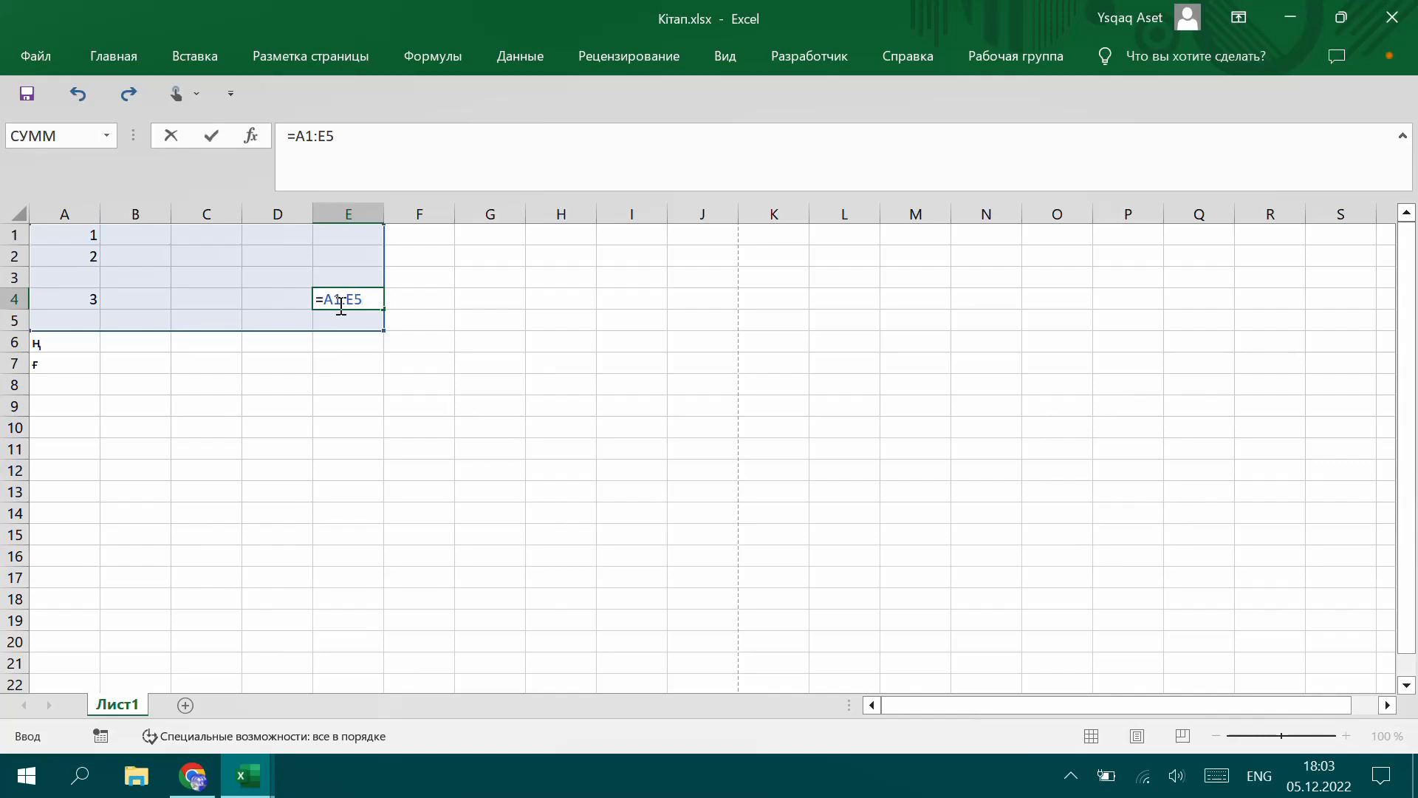
{"action": "left_click_drag", "start_coordinate": [325, 300], "coordinate": [371, 298]}
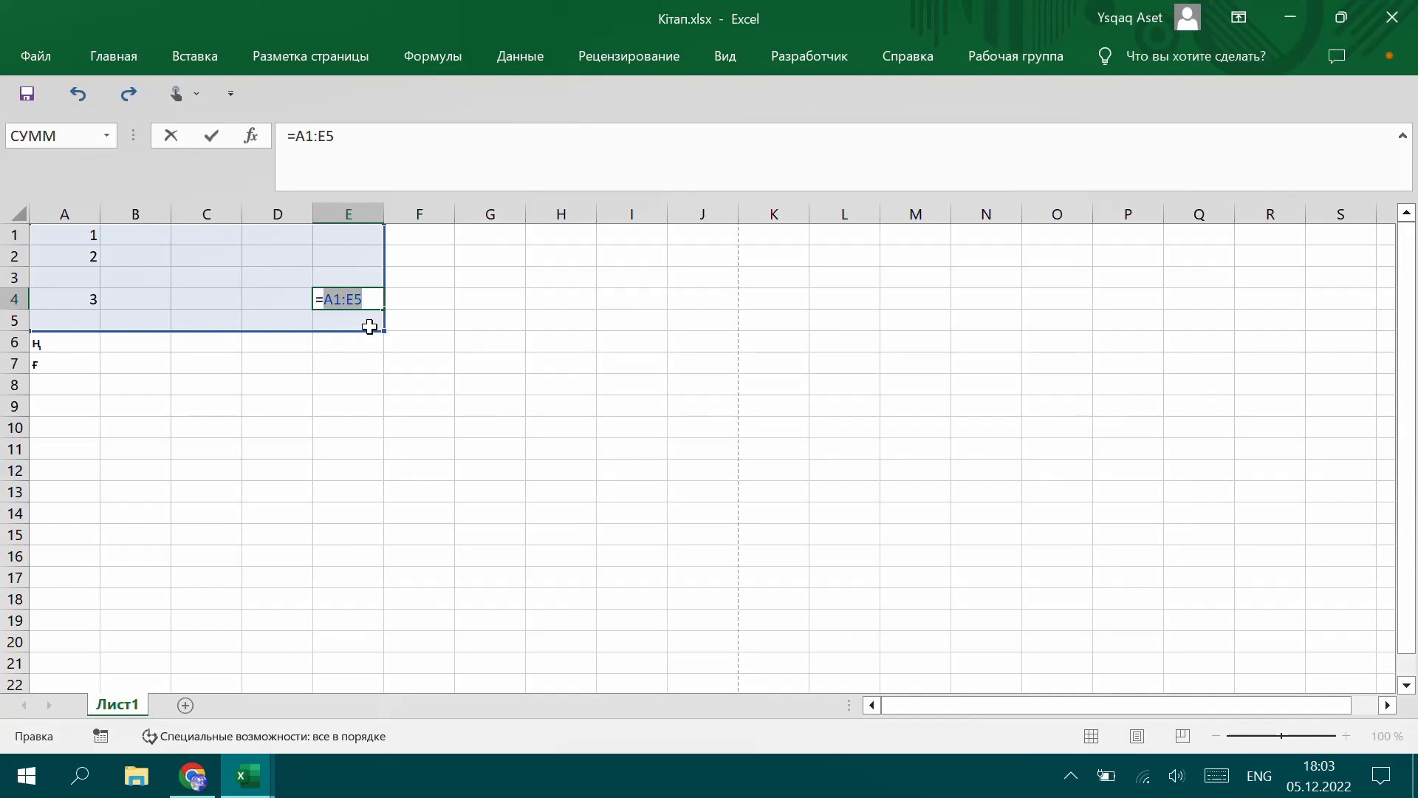
{"action": "key", "text": "Escape"}
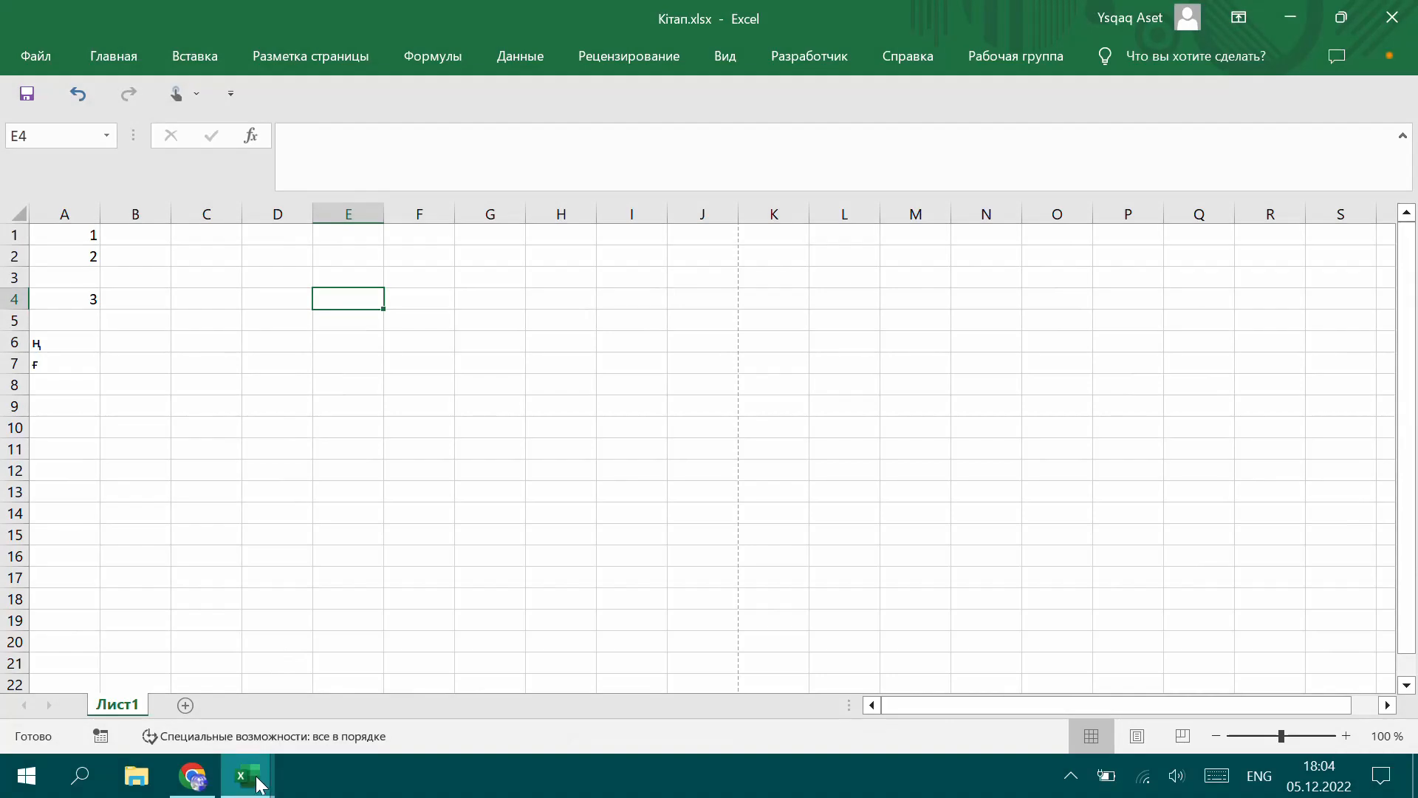
- Switch to the Budget.xlsx workbook and change the subcategory text in cell B3 to "Bike Rac11"
{"action": "mouse_move", "coordinate": [258, 787]}
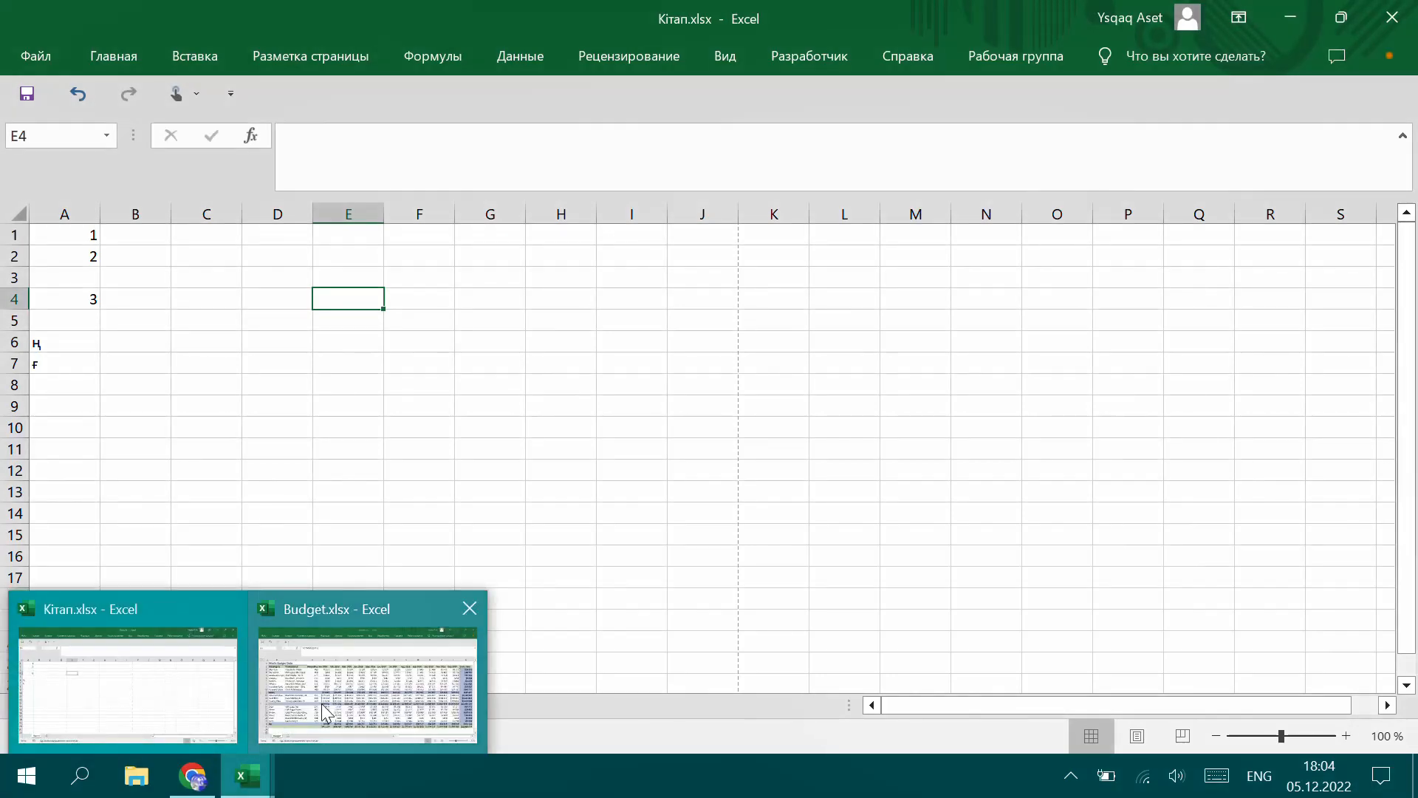
{"action": "left_click", "coordinate": [321, 703]}
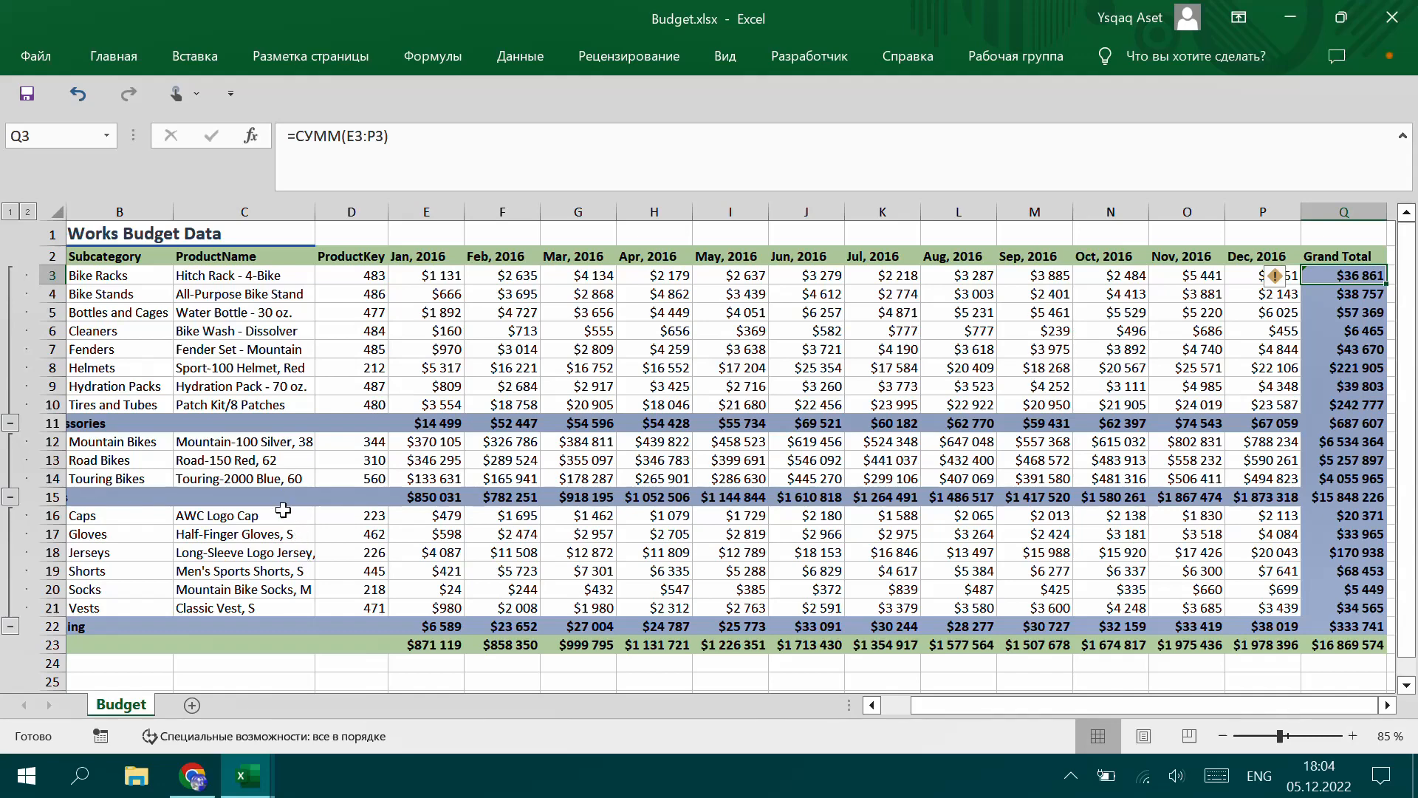
{"action": "left_click", "coordinate": [114, 277]}
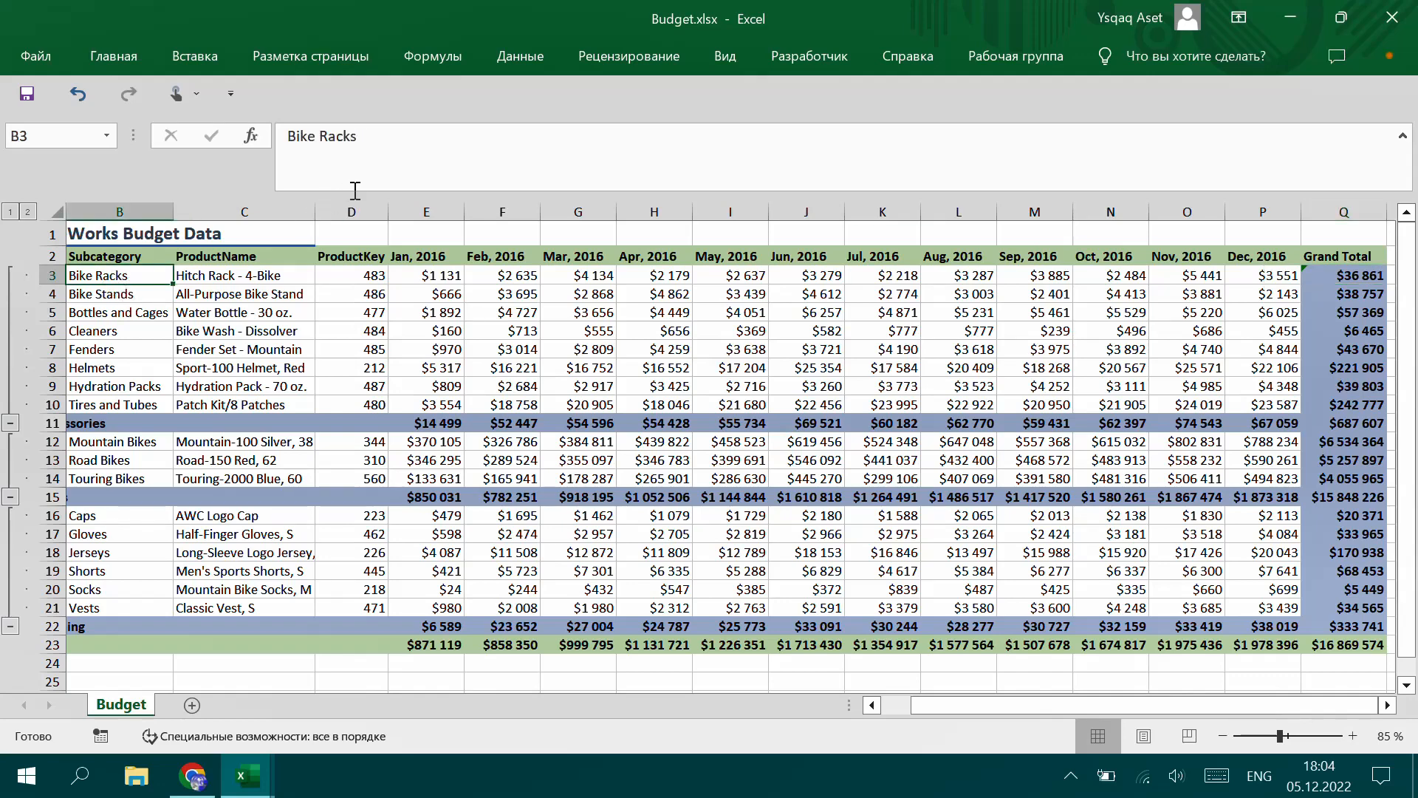
{"action": "left_click_drag", "start_coordinate": [392, 137], "coordinate": [265, 137]}
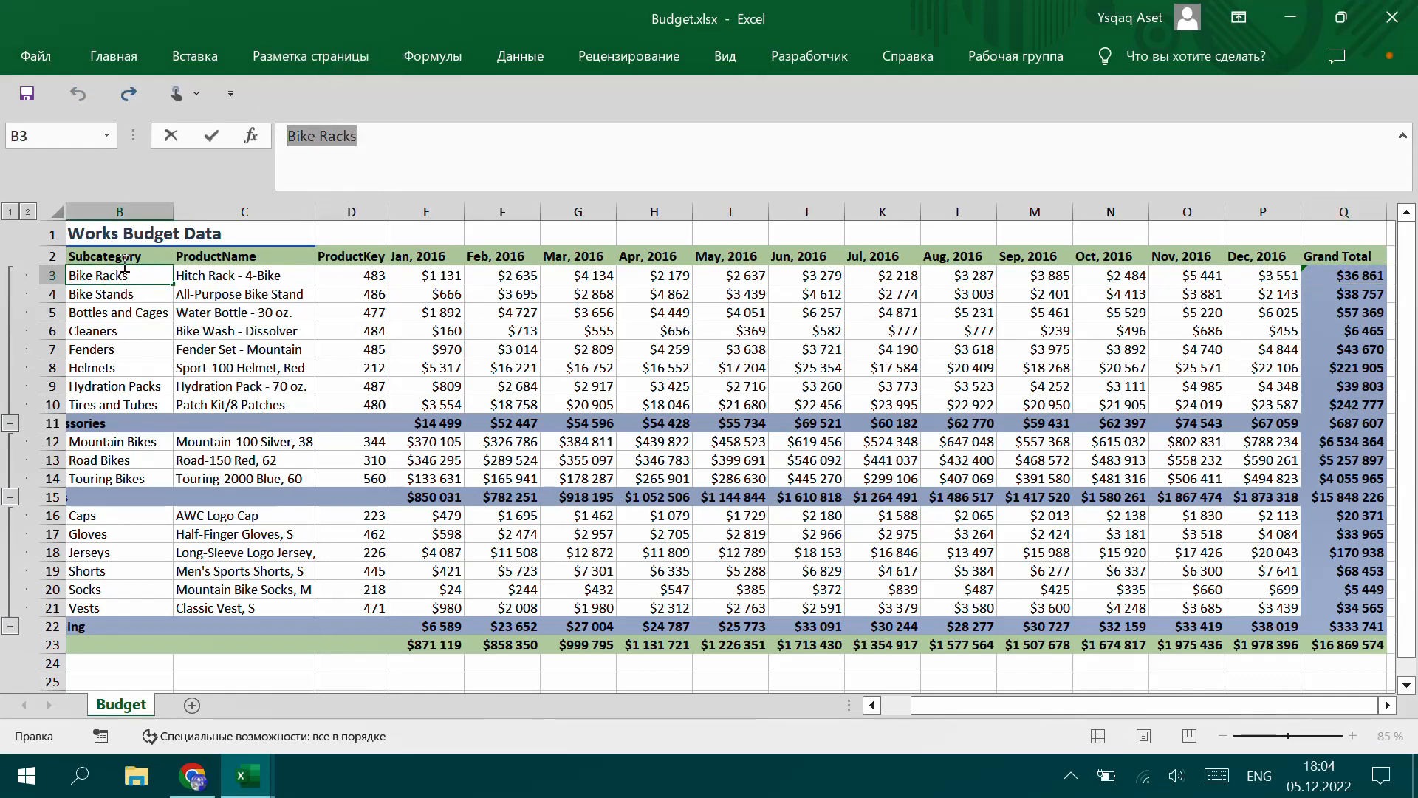
{"action": "left_click", "coordinate": [376, 141]}
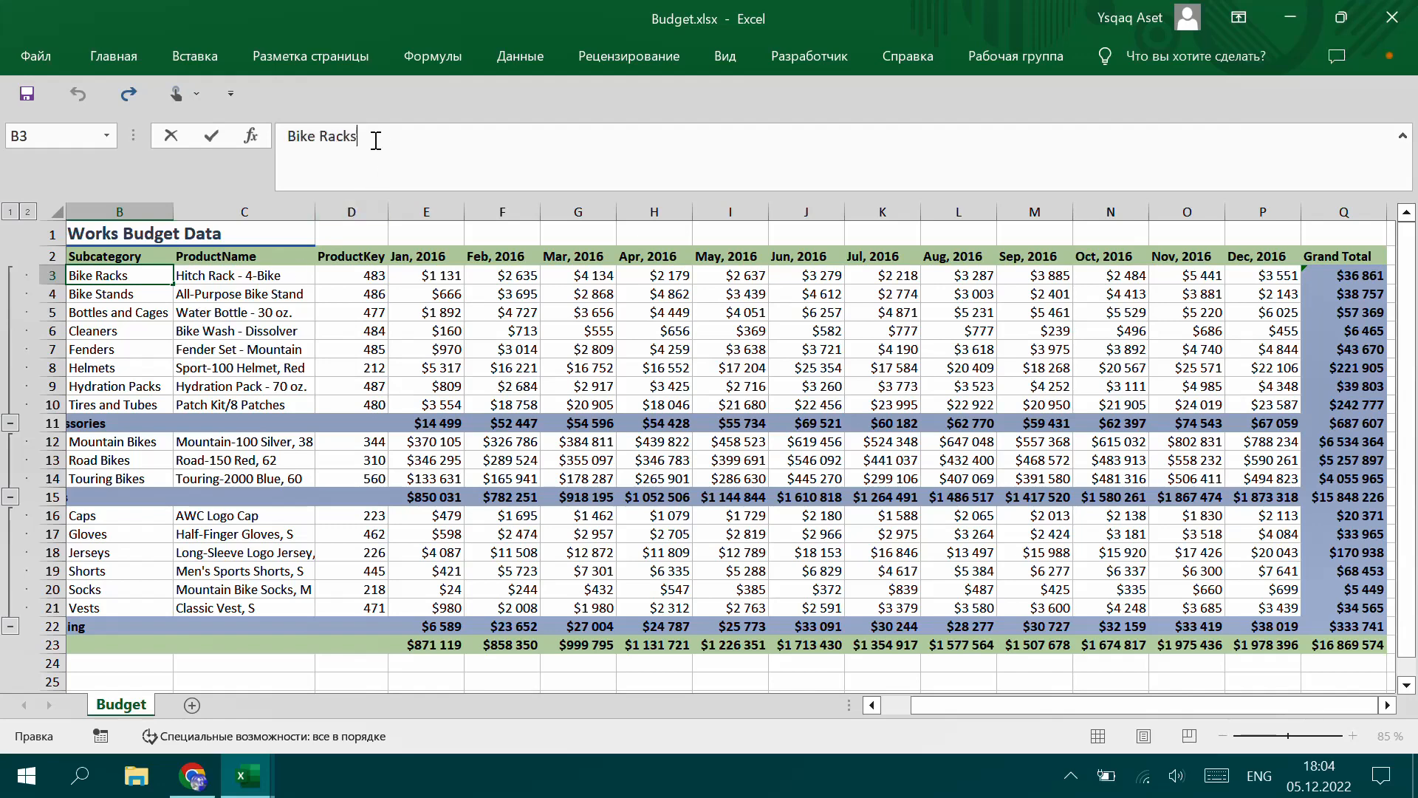
{"action": "key", "text": "BackSpace"}
{"action": "key", "text": "BackSpace"}
{"action": "type", "text": "11"}
{"action": "key", "text": "Return"}
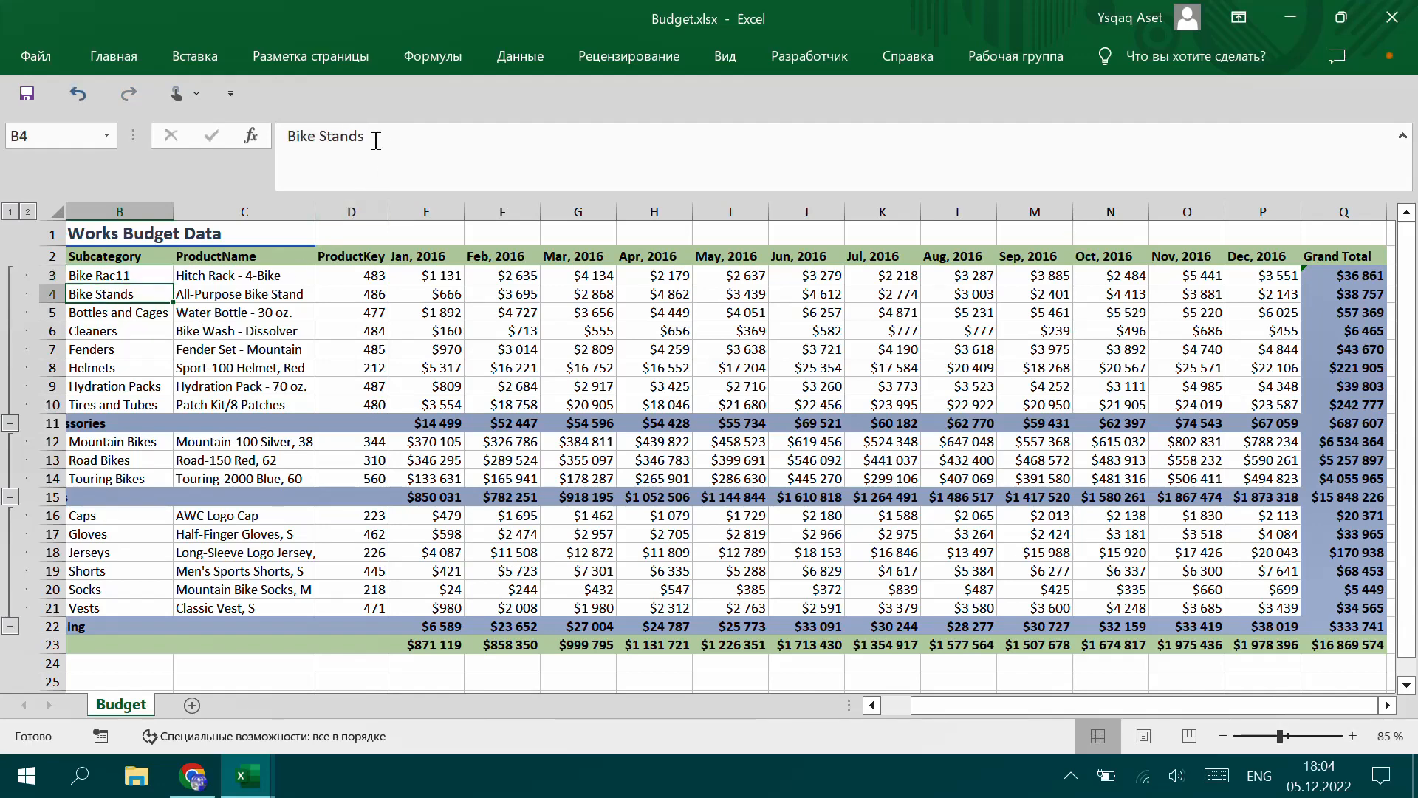
- Examine the stored contents of product keys D3:D5, the ProductName header in C2, and the January amounts in E4 and E5
{"action": "left_click", "coordinate": [377, 279]}
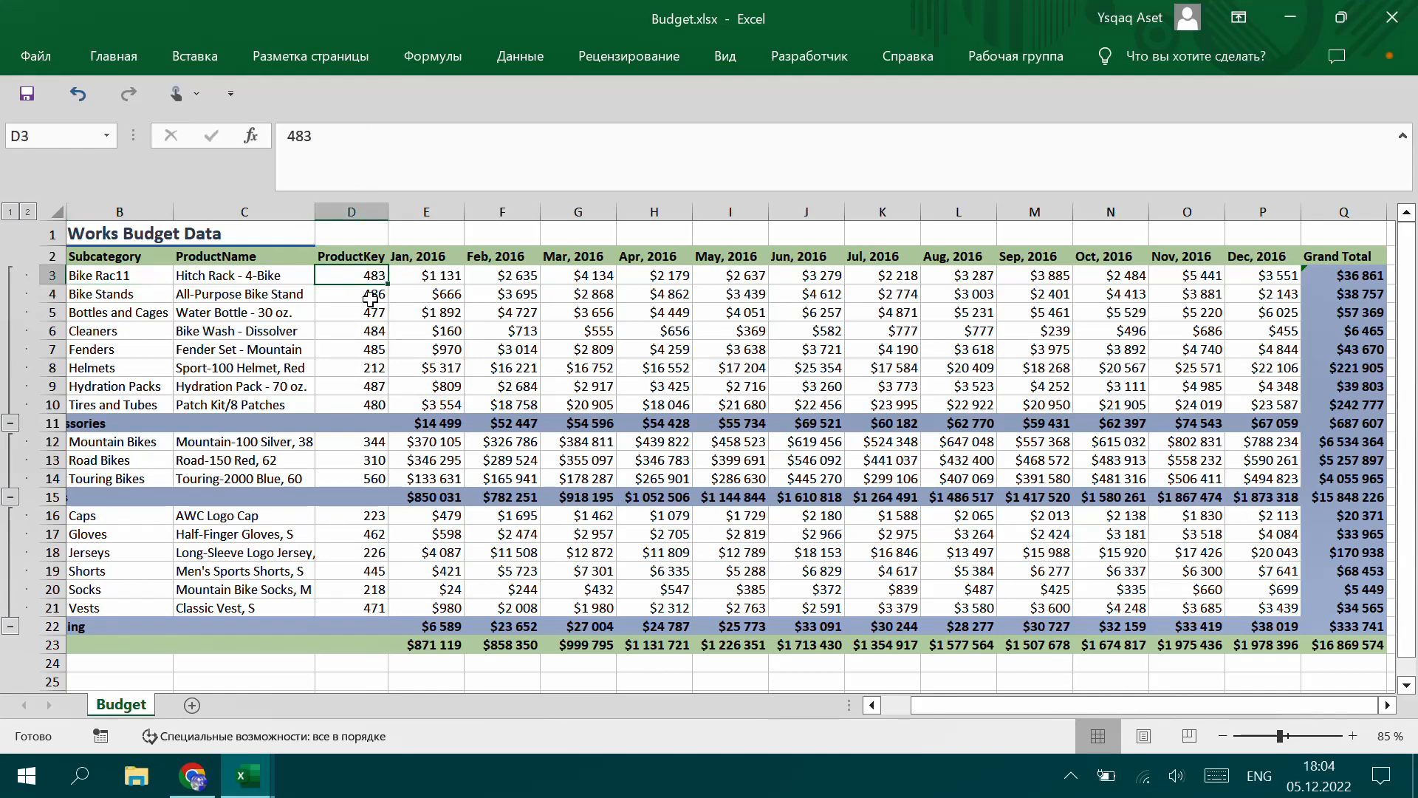
{"action": "left_click", "coordinate": [370, 296]}
{"action": "left_click", "coordinate": [367, 314]}
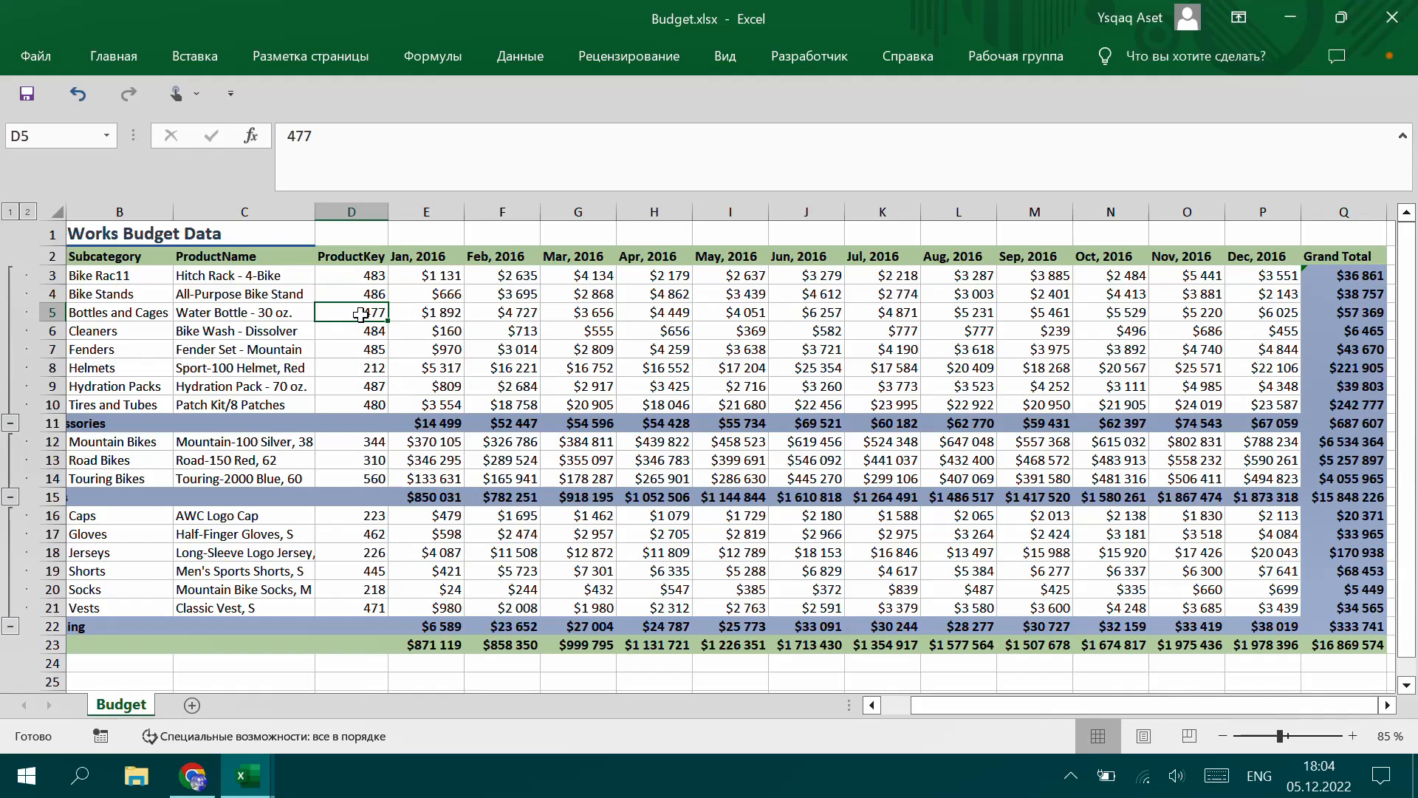
{"action": "left_click", "coordinate": [280, 262]}
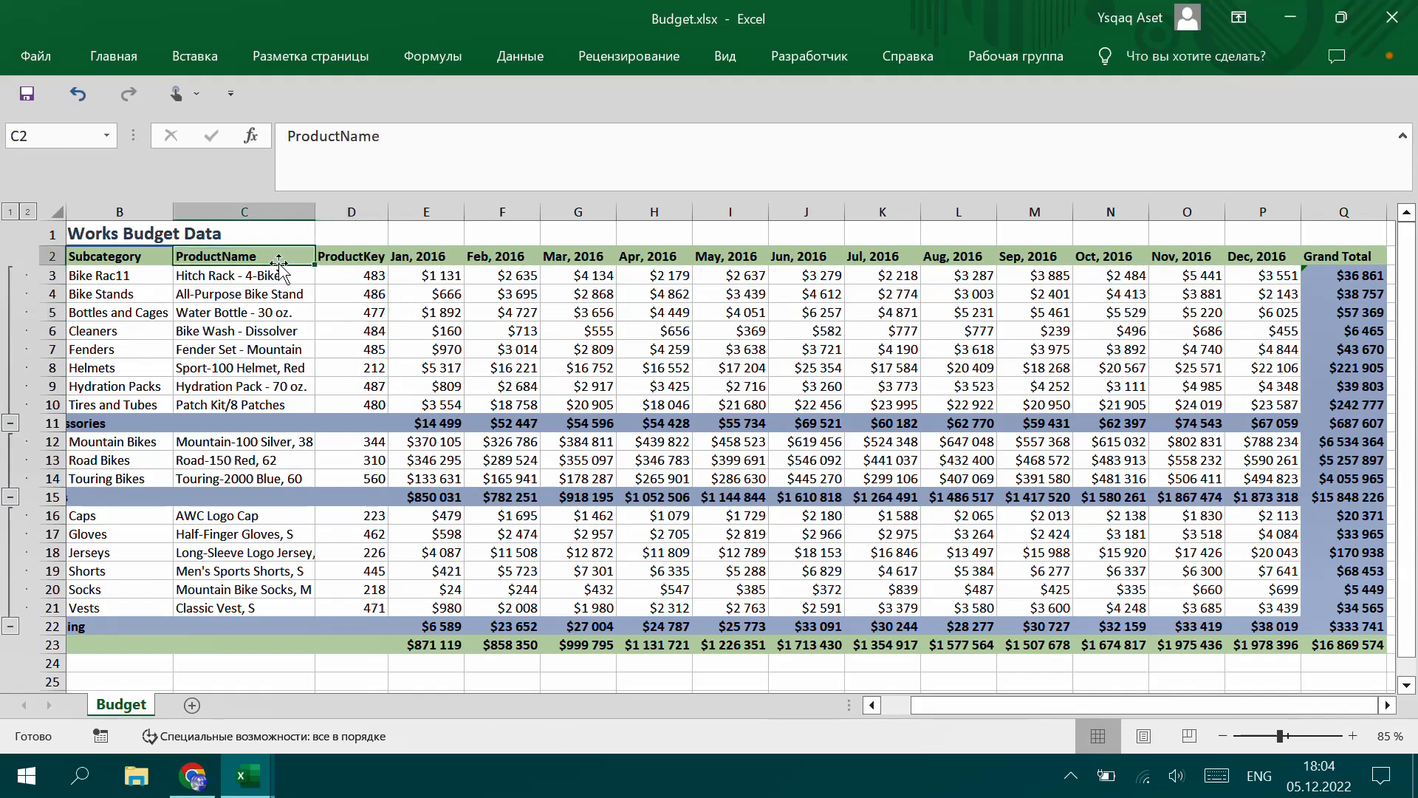
{"action": "left_click_drag", "start_coordinate": [402, 136], "coordinate": [289, 138]}
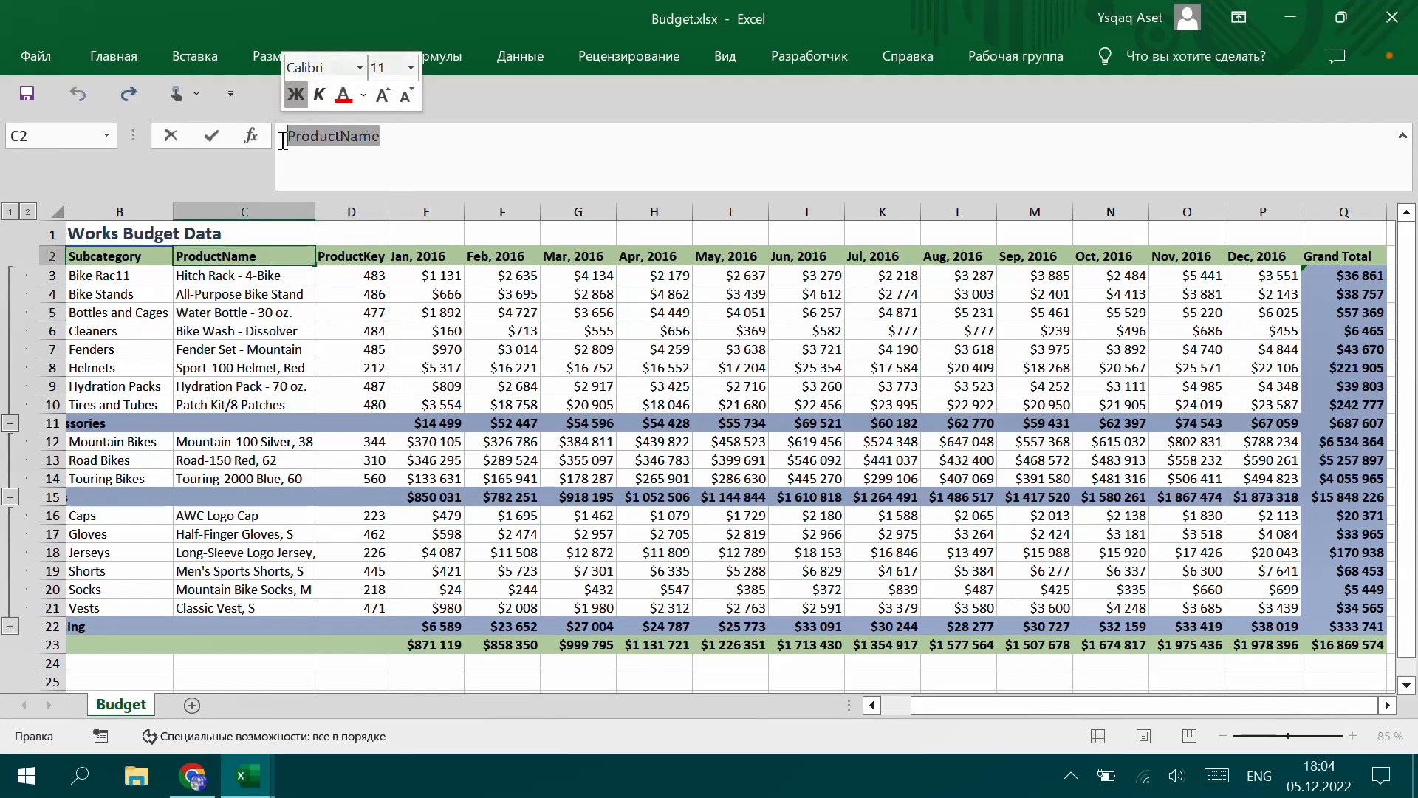
{"action": "left_click", "coordinate": [286, 276]}
{"action": "left_click", "coordinate": [283, 254]}
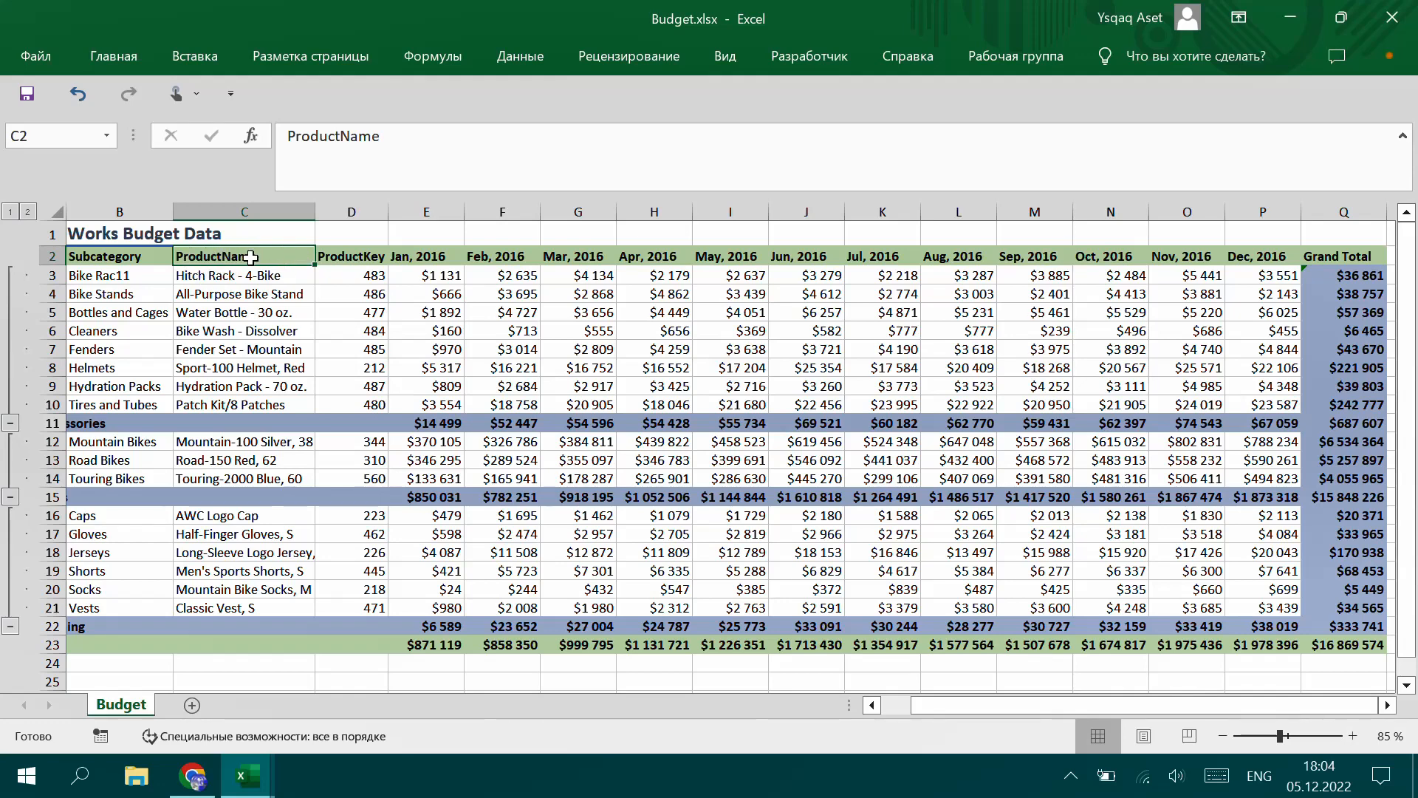
{"action": "left_click", "coordinate": [449, 298]}
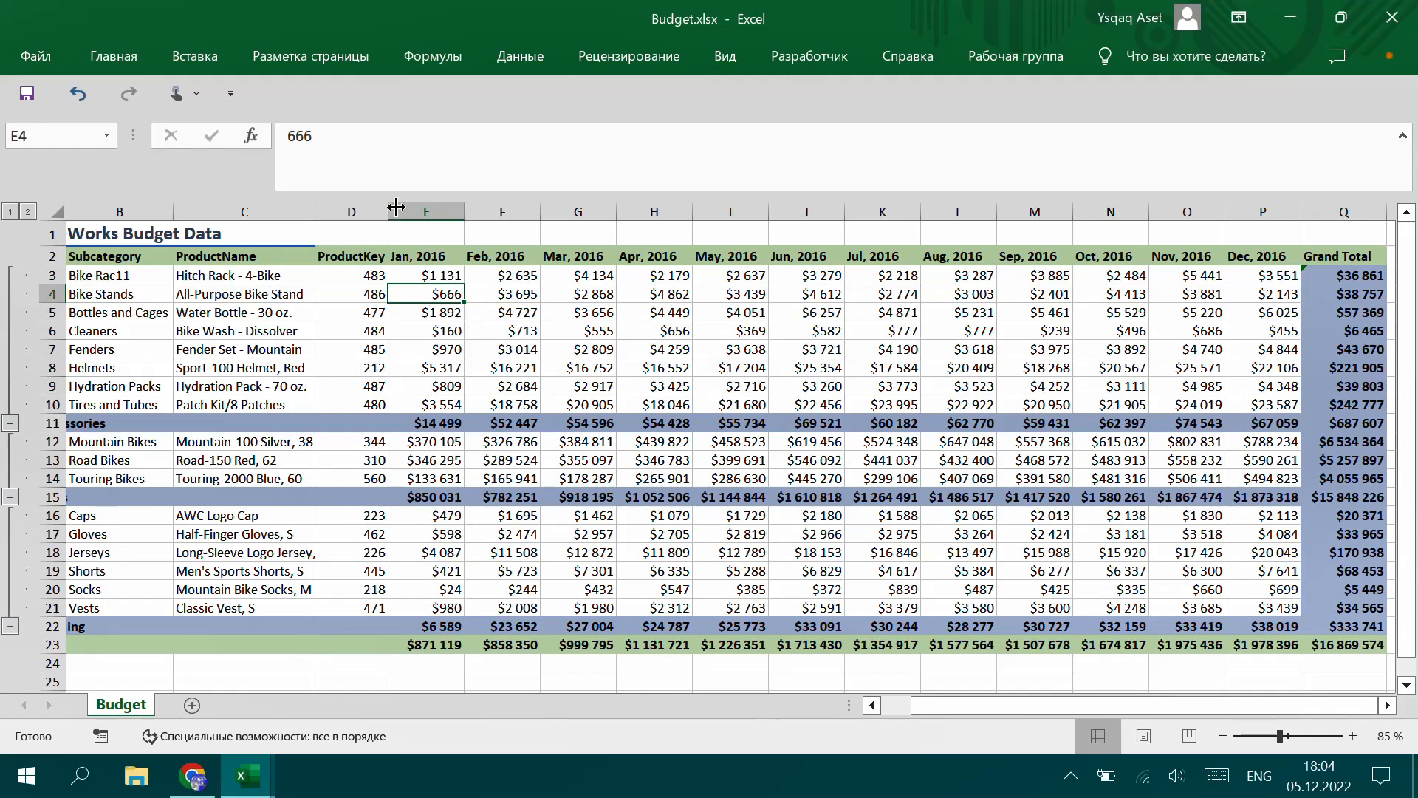
{"action": "left_click_drag", "start_coordinate": [333, 139], "coordinate": [279, 137]}
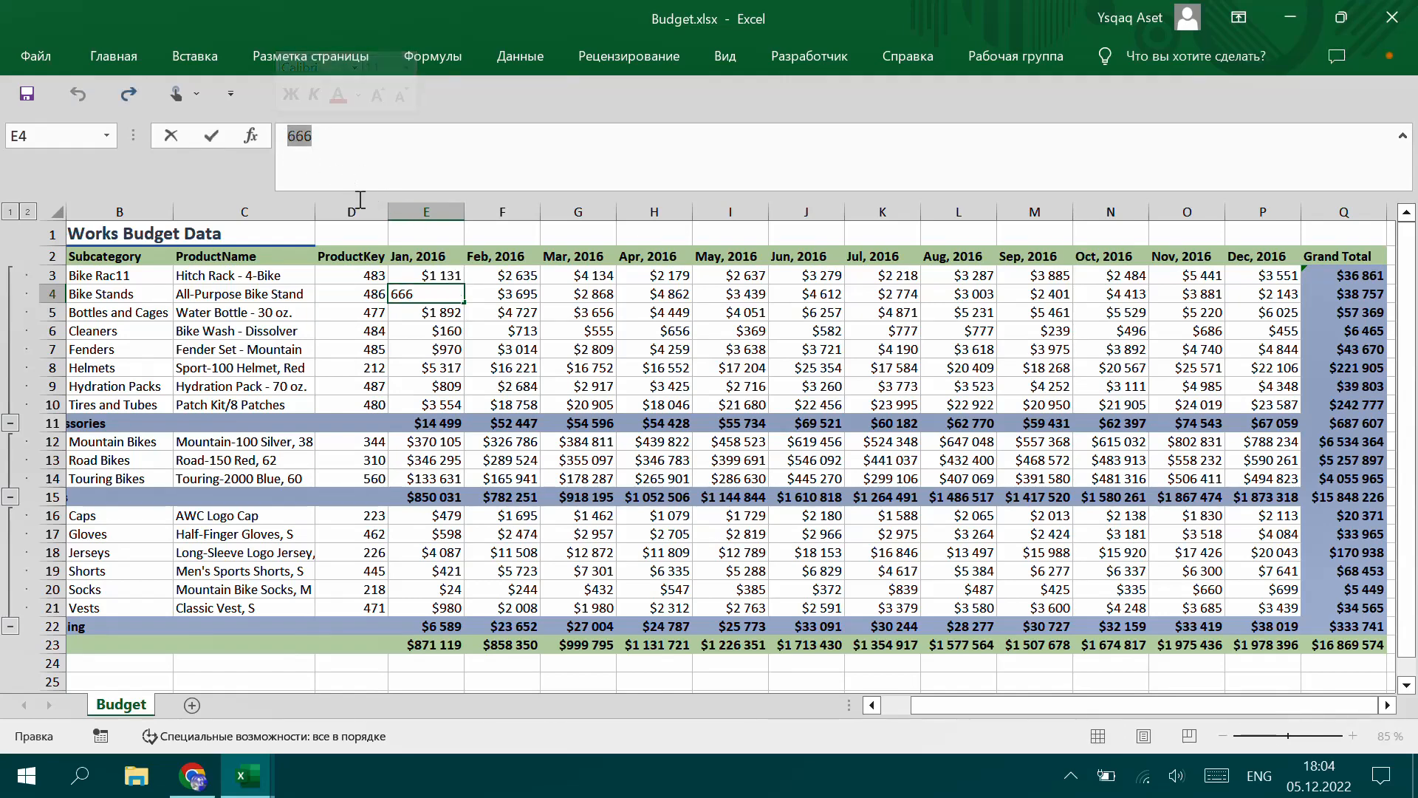
{"action": "left_click", "coordinate": [447, 318]}
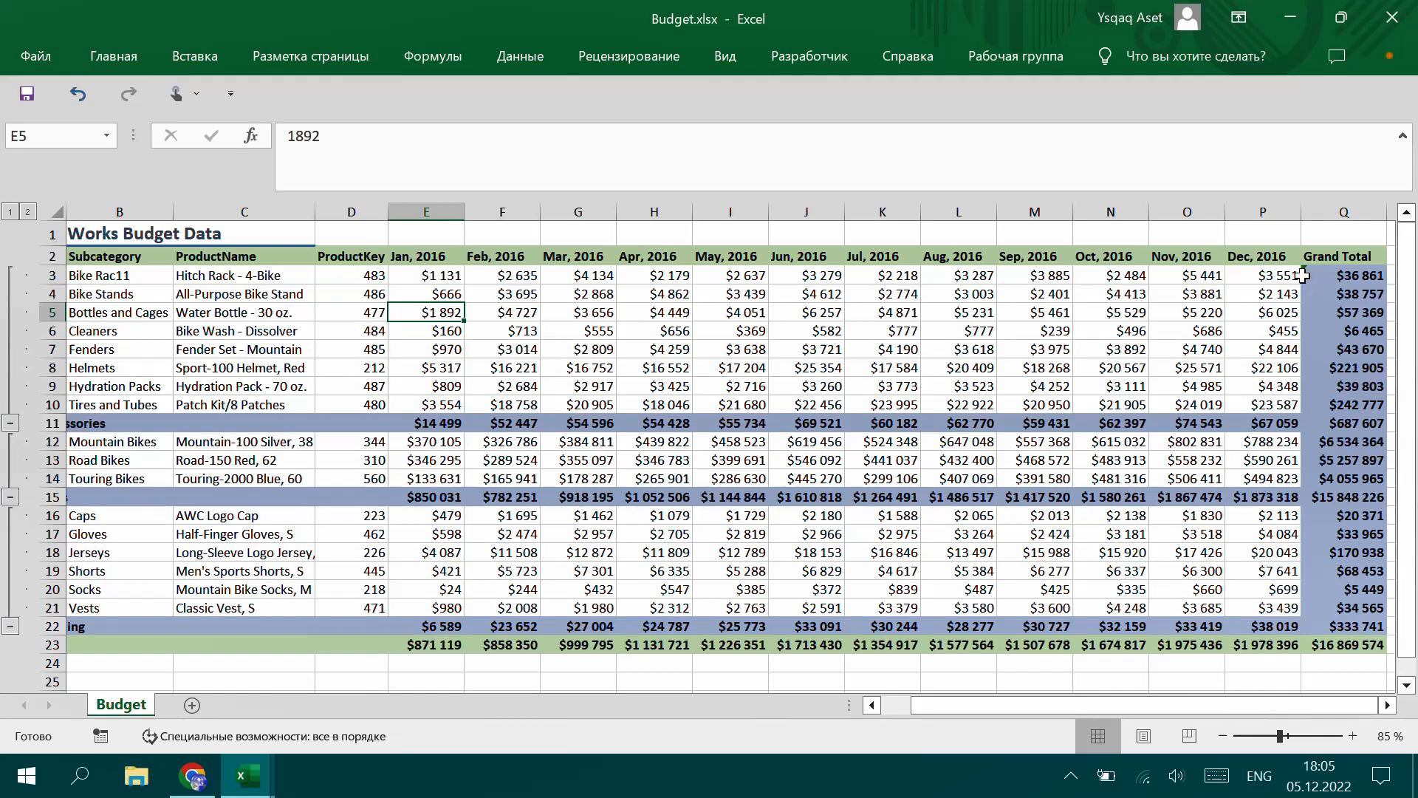
- Inspect the formula behind the first Grand Total in Q3, and return to the Кітап.xlsx workbook, leaving the formula as it is
{"action": "left_click", "coordinate": [1341, 278]}
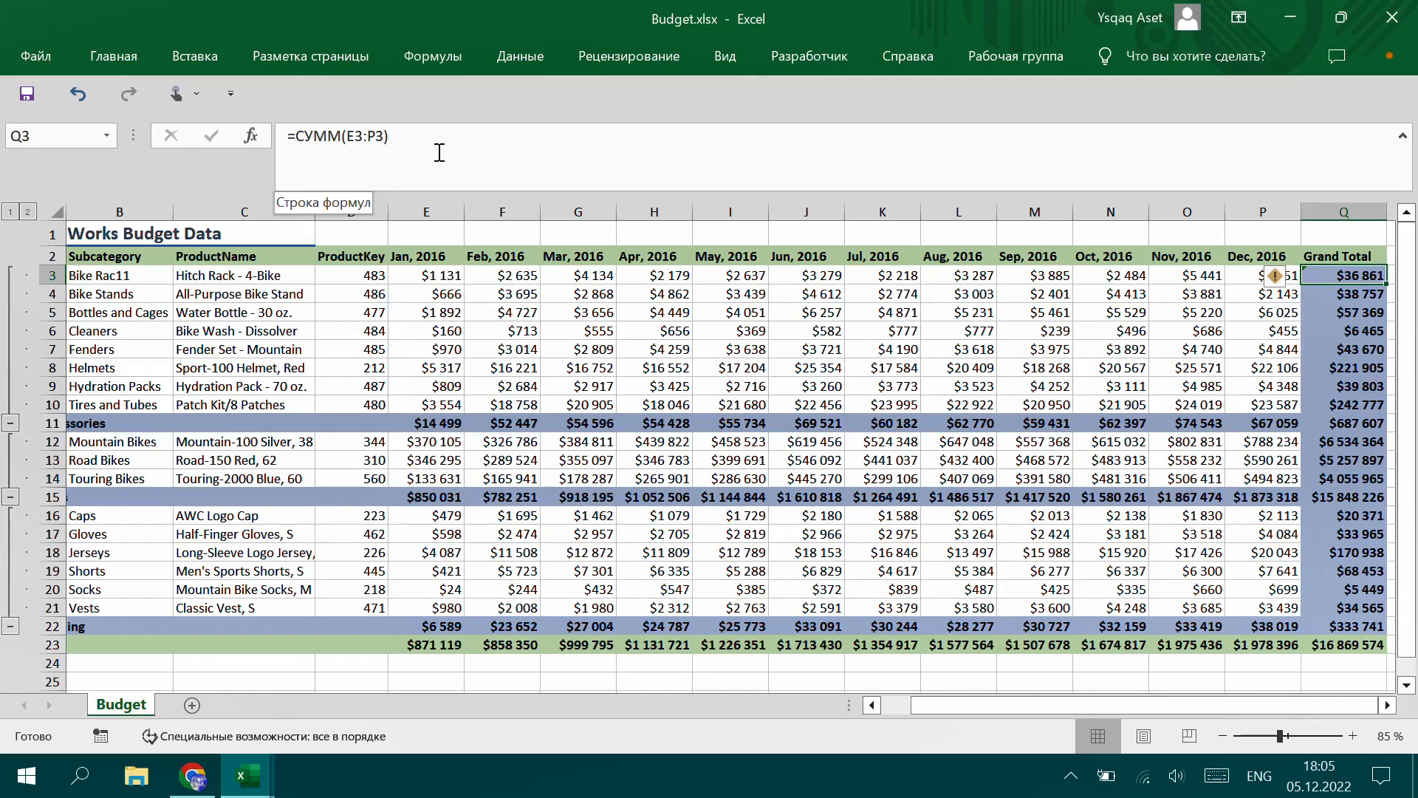
{"action": "left_click", "coordinate": [314, 135]}
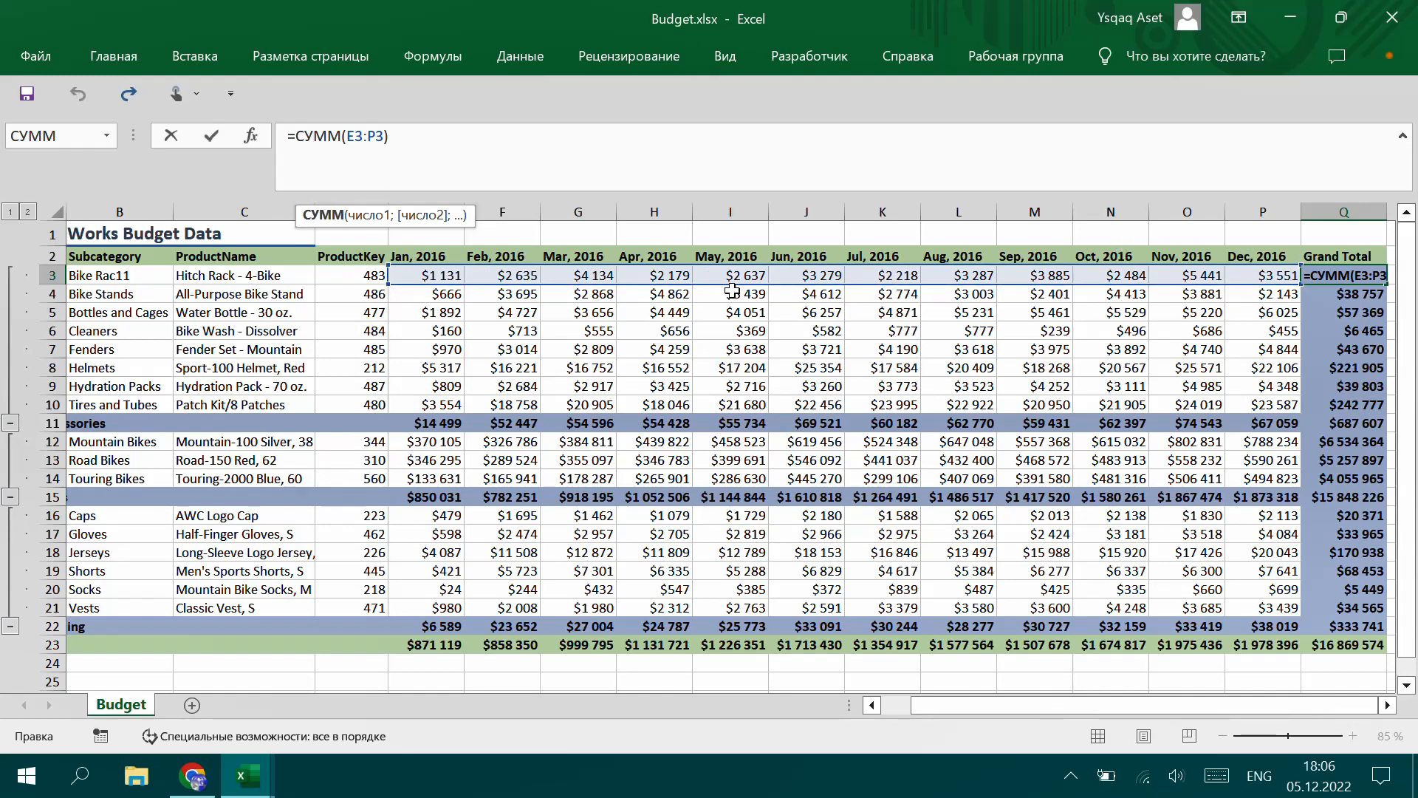
{"action": "left_click", "coordinate": [622, 161]}
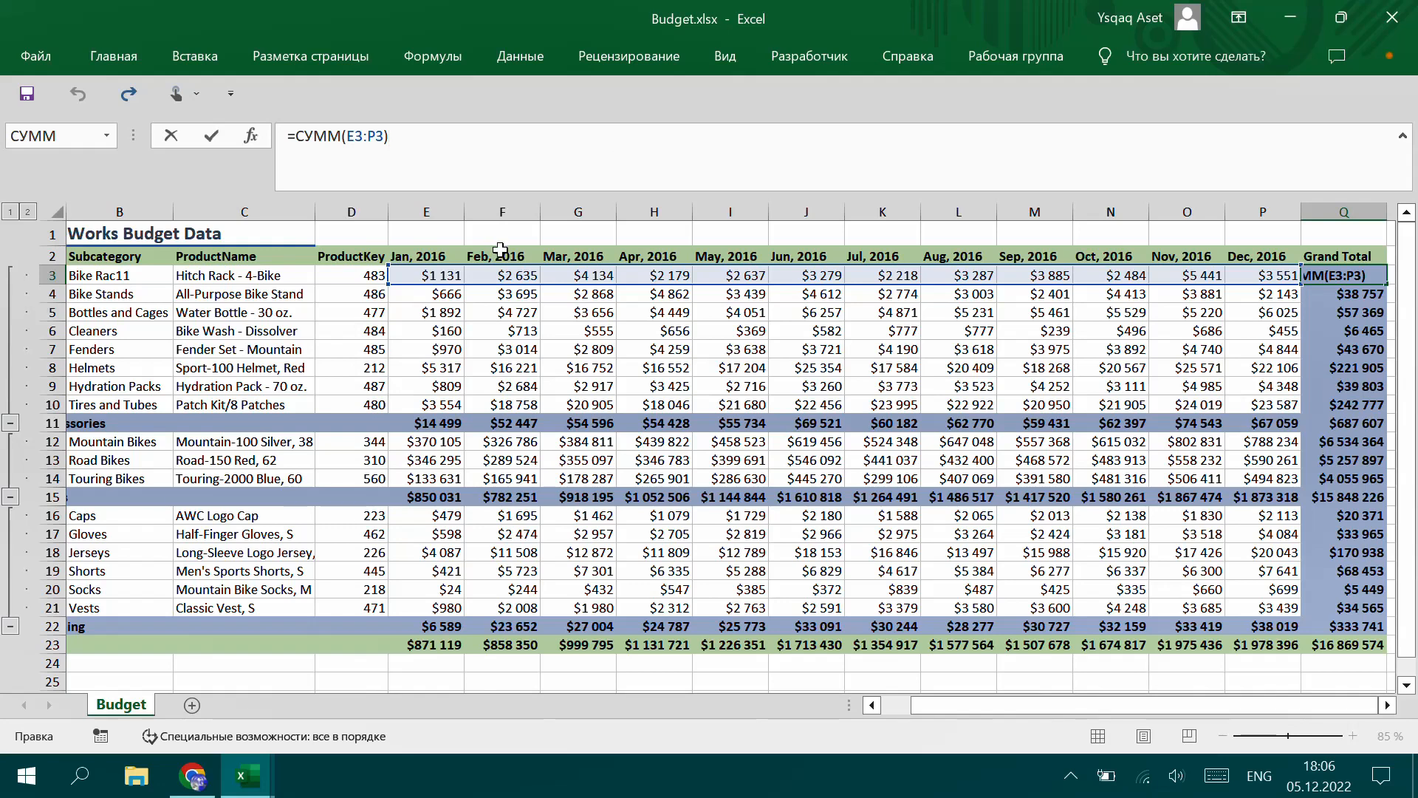
{"action": "left_click", "coordinate": [258, 775]}
{"action": "left_click", "coordinate": [226, 731]}
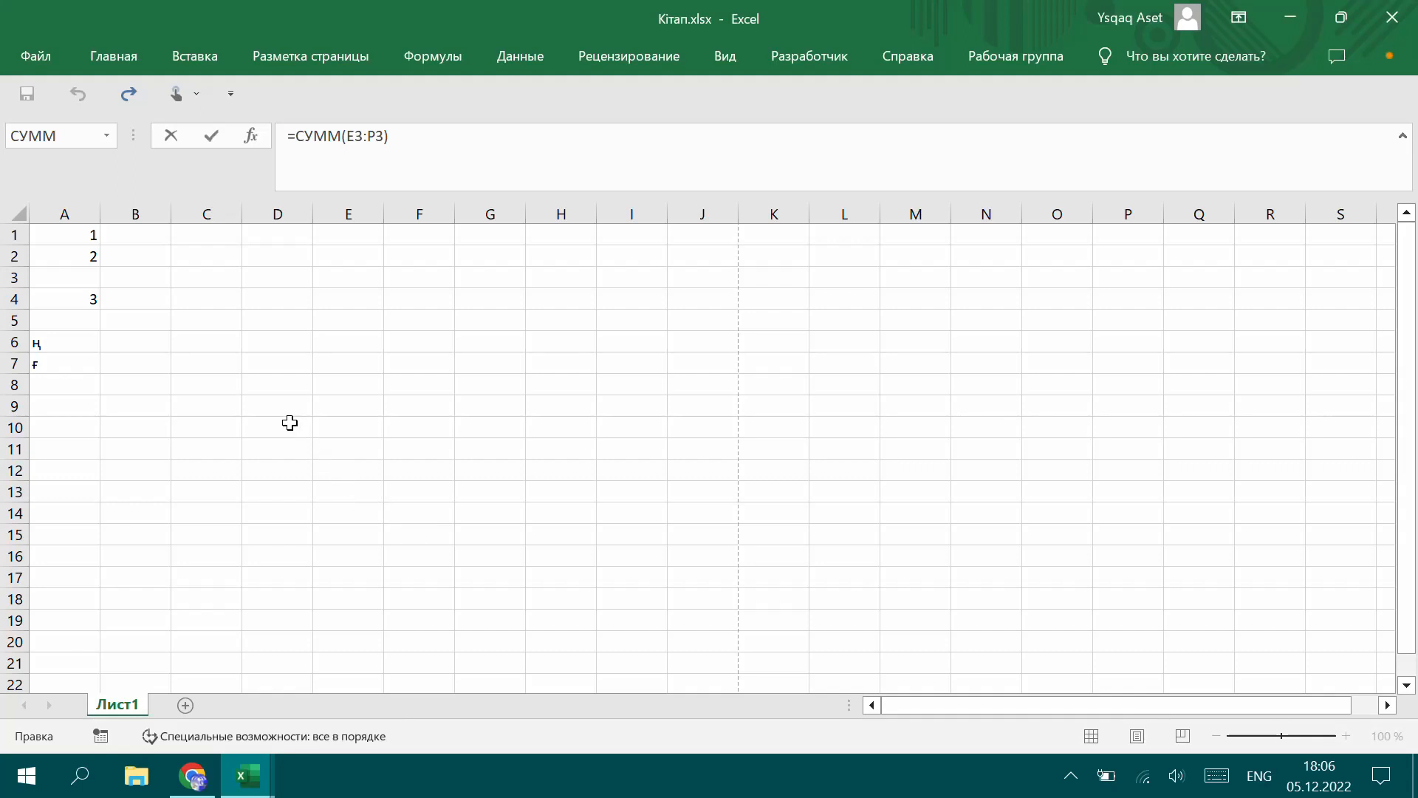
{"action": "key", "text": "Return"}
- Copy cell A4, paste it into the empty cell A3, and compare the contents of the two cells
{"action": "left_click", "coordinate": [83, 298]}
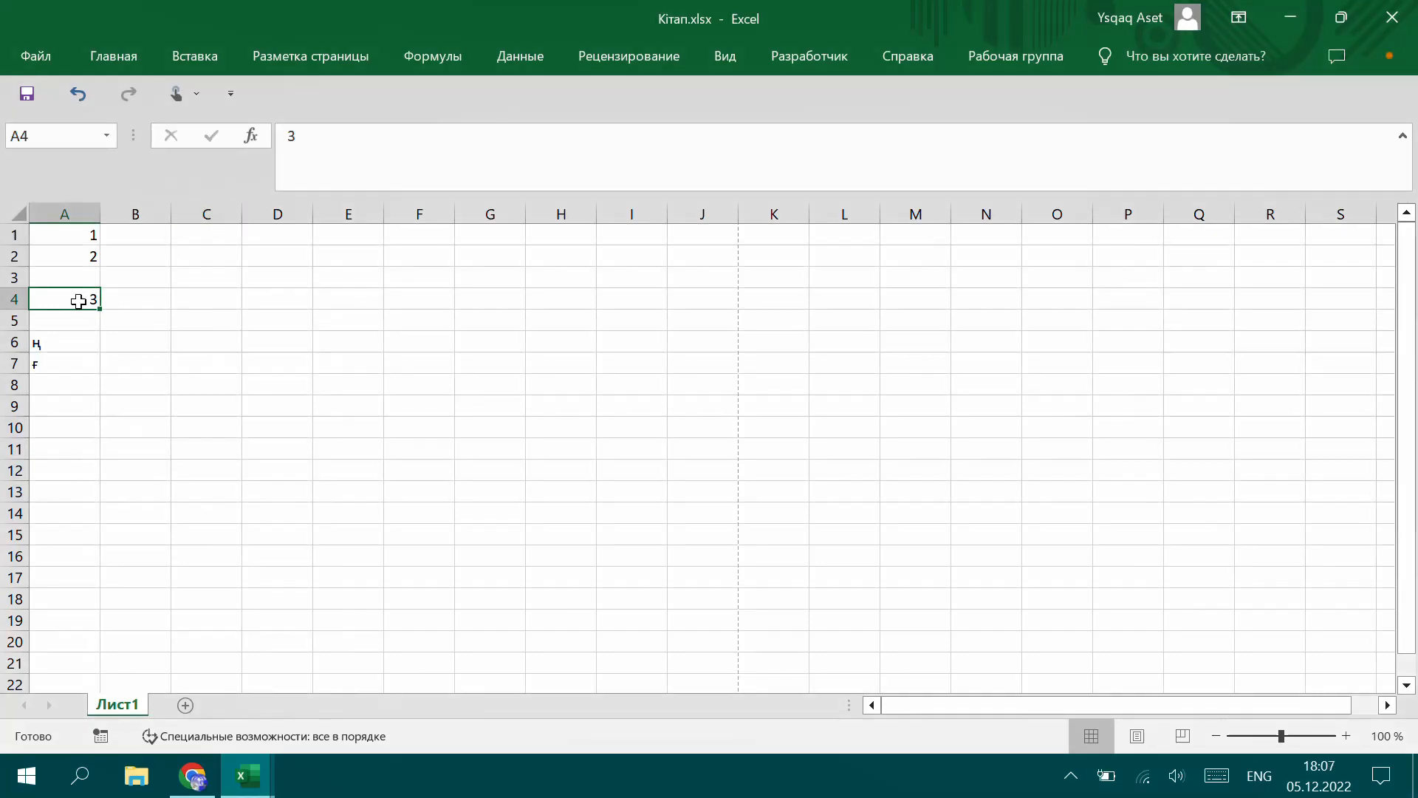
{"action": "right_click", "coordinate": [78, 302]}
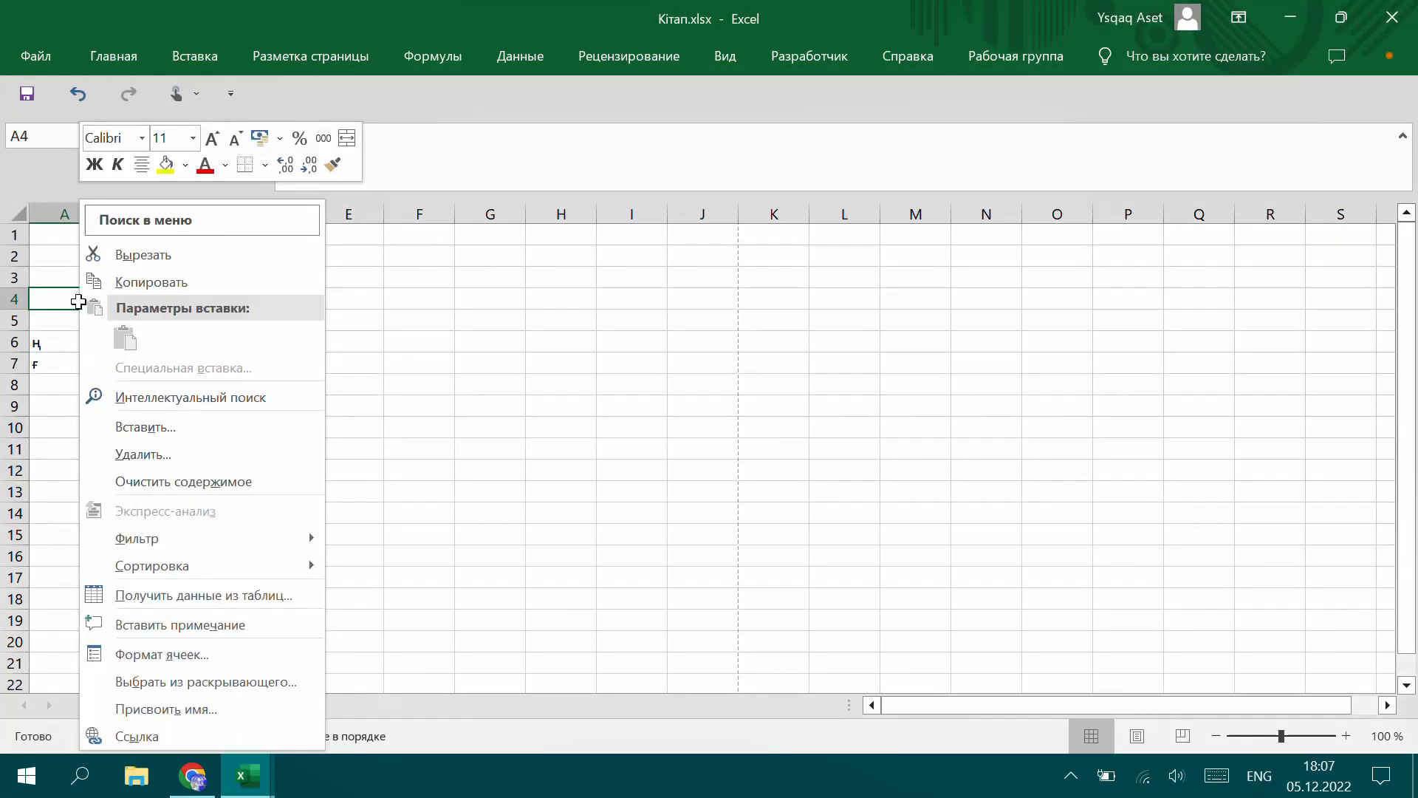
{"action": "left_click", "coordinate": [127, 285]}
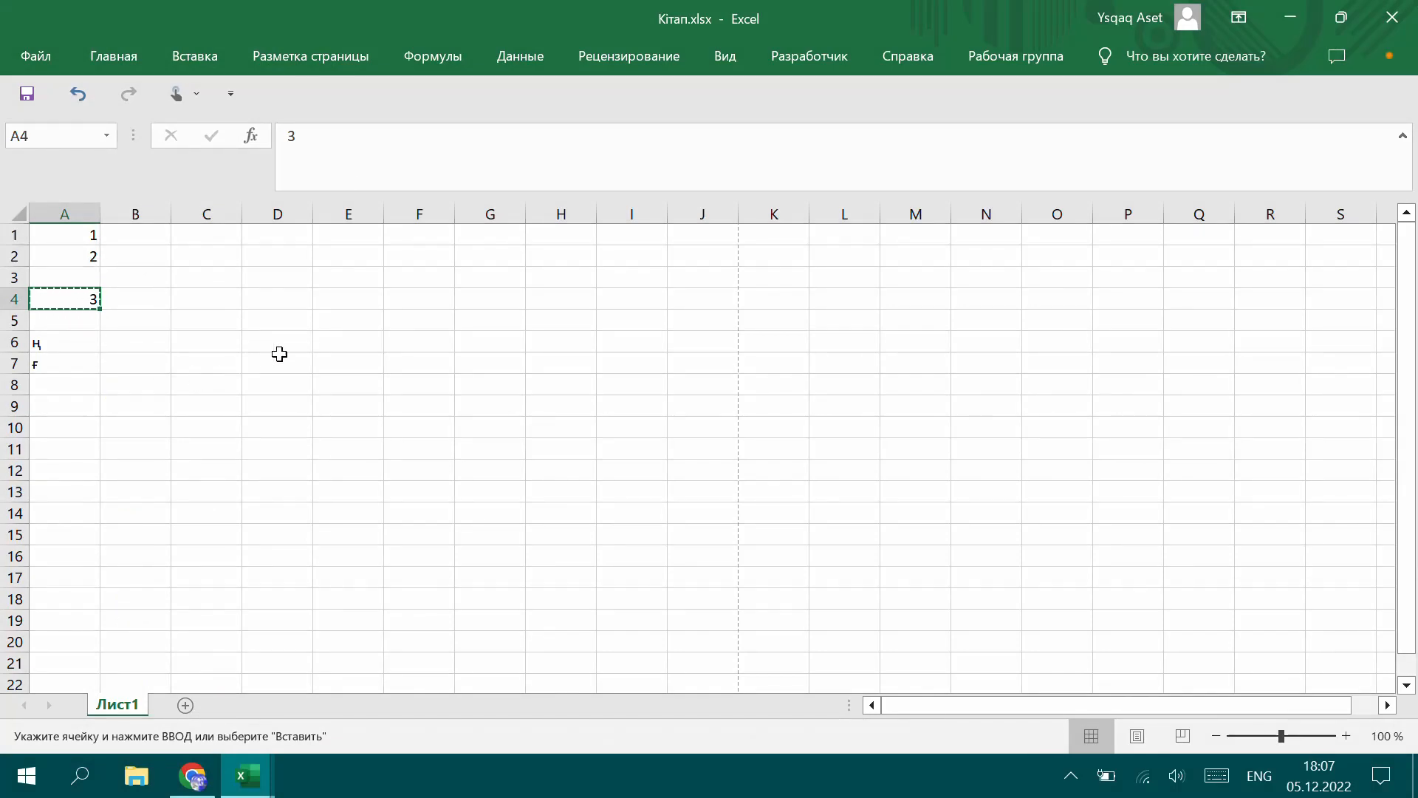
{"action": "left_click", "coordinate": [88, 278]}
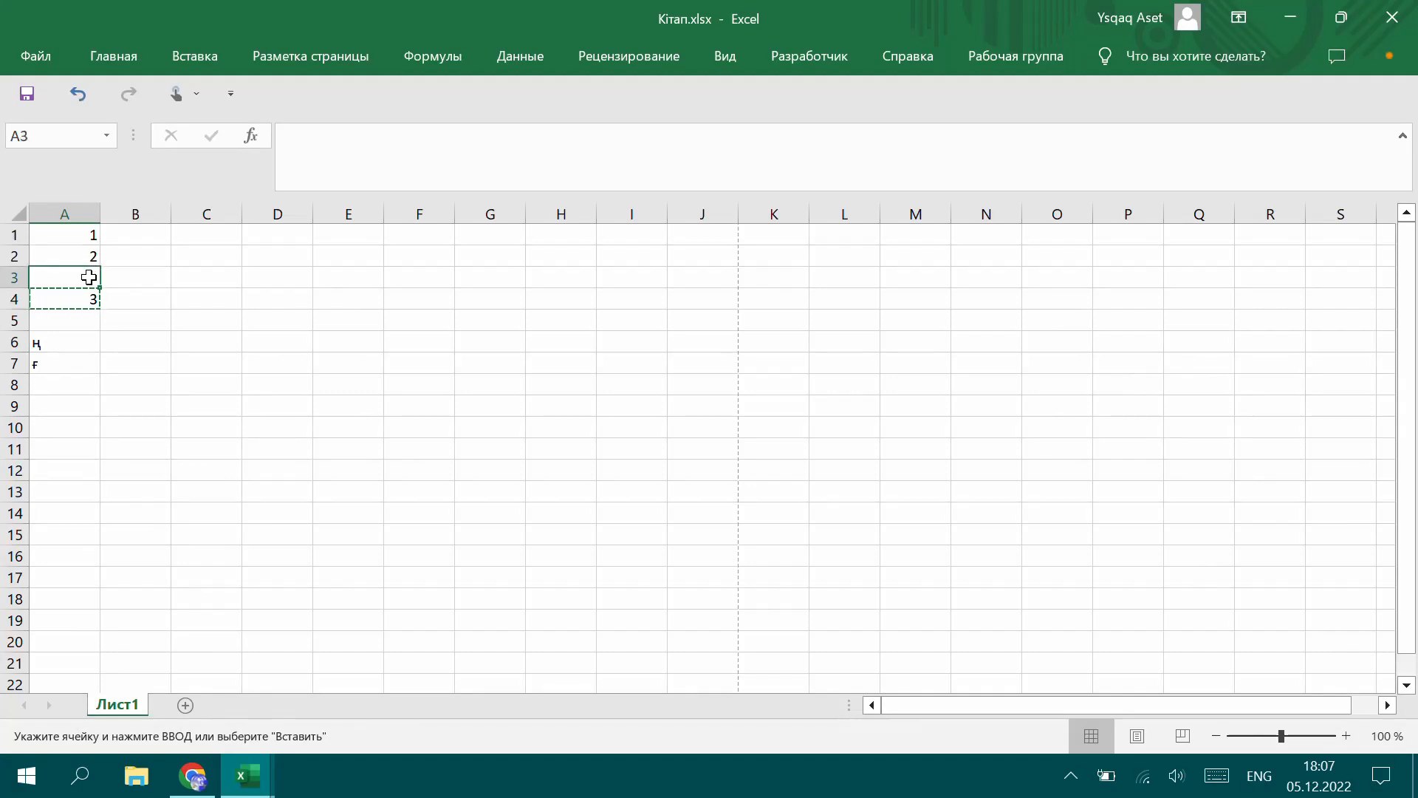
{"action": "right_click", "coordinate": [84, 278]}
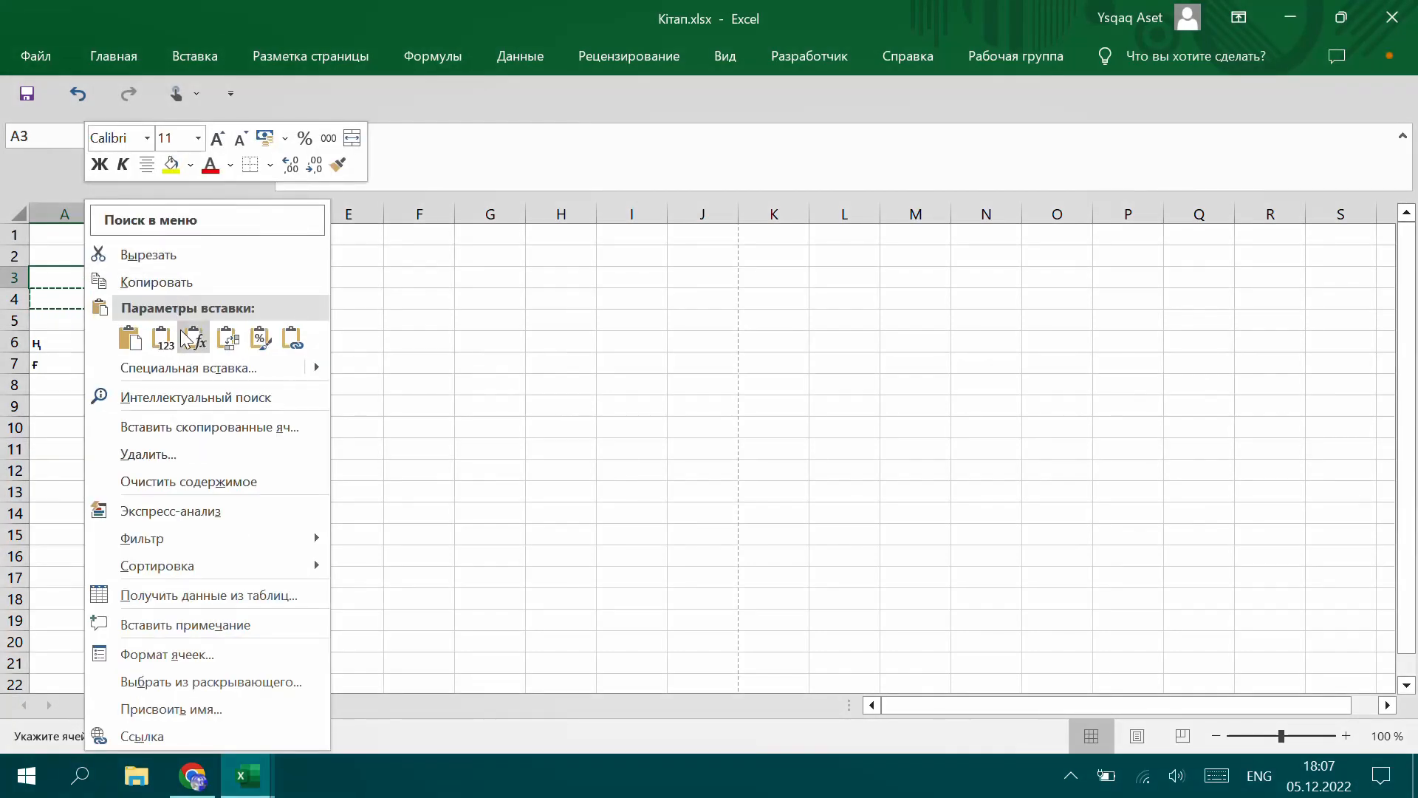
{"action": "left_click", "coordinate": [153, 342]}
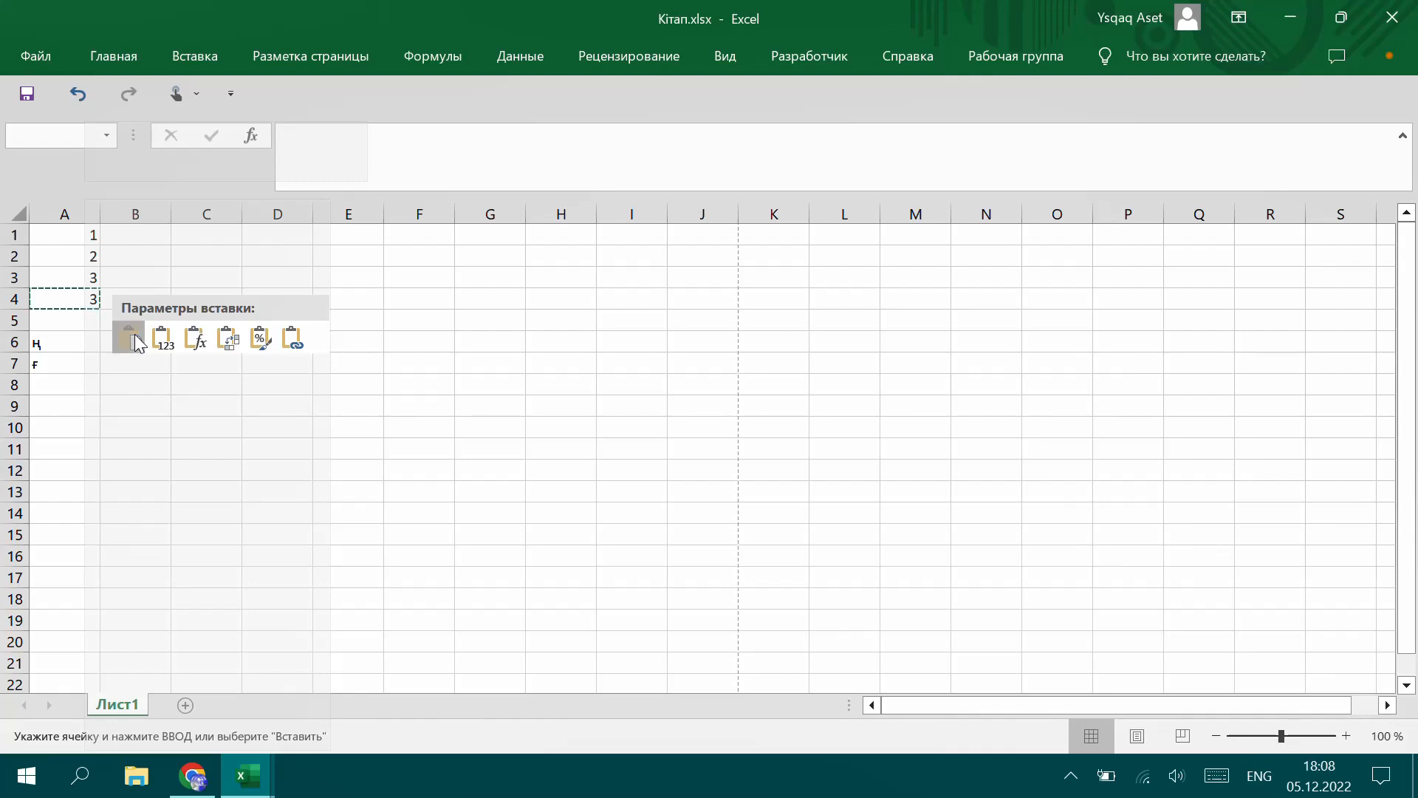
{"action": "left_click", "coordinate": [130, 339]}
{"action": "left_click", "coordinate": [206, 342]}
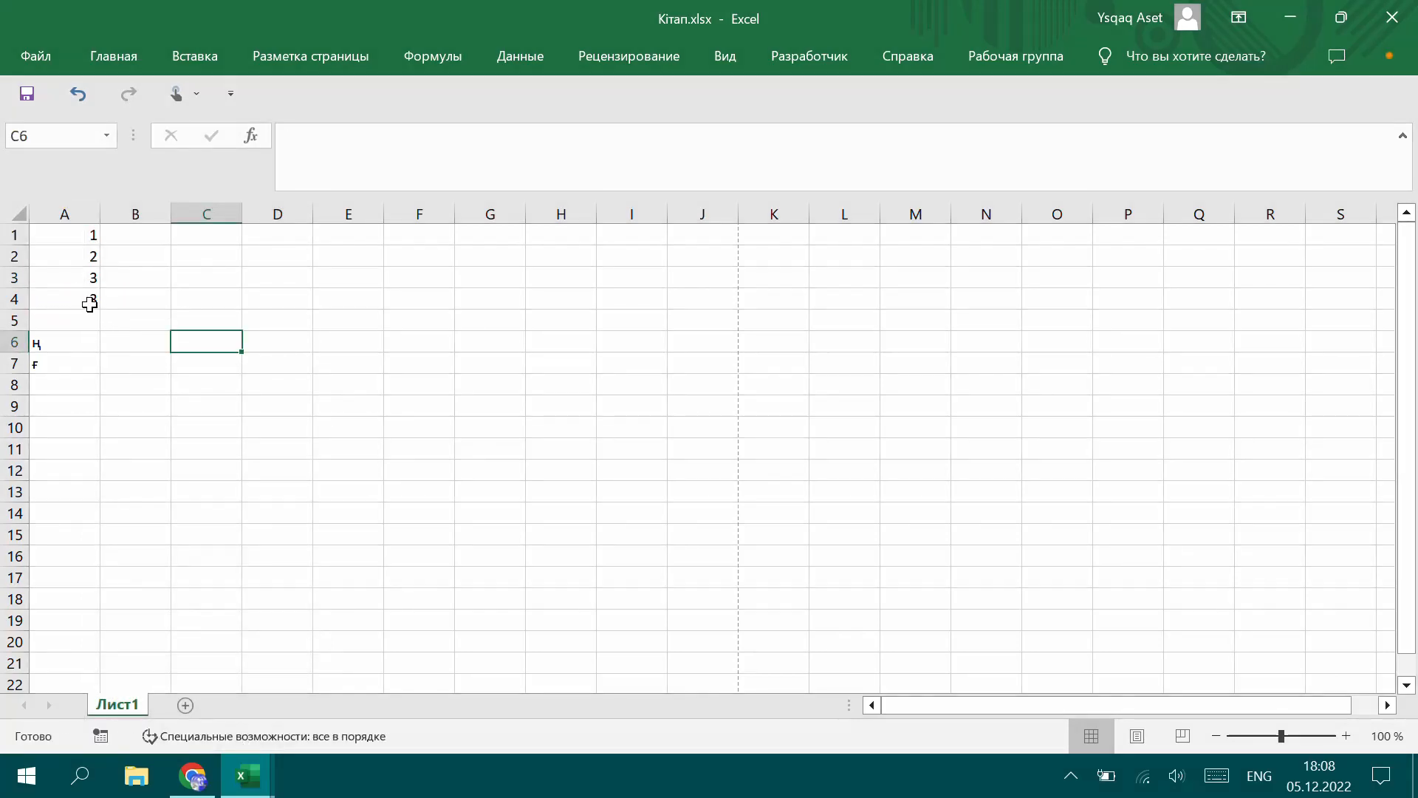
{"action": "left_click", "coordinate": [89, 303]}
{"action": "left_click", "coordinate": [90, 277]}
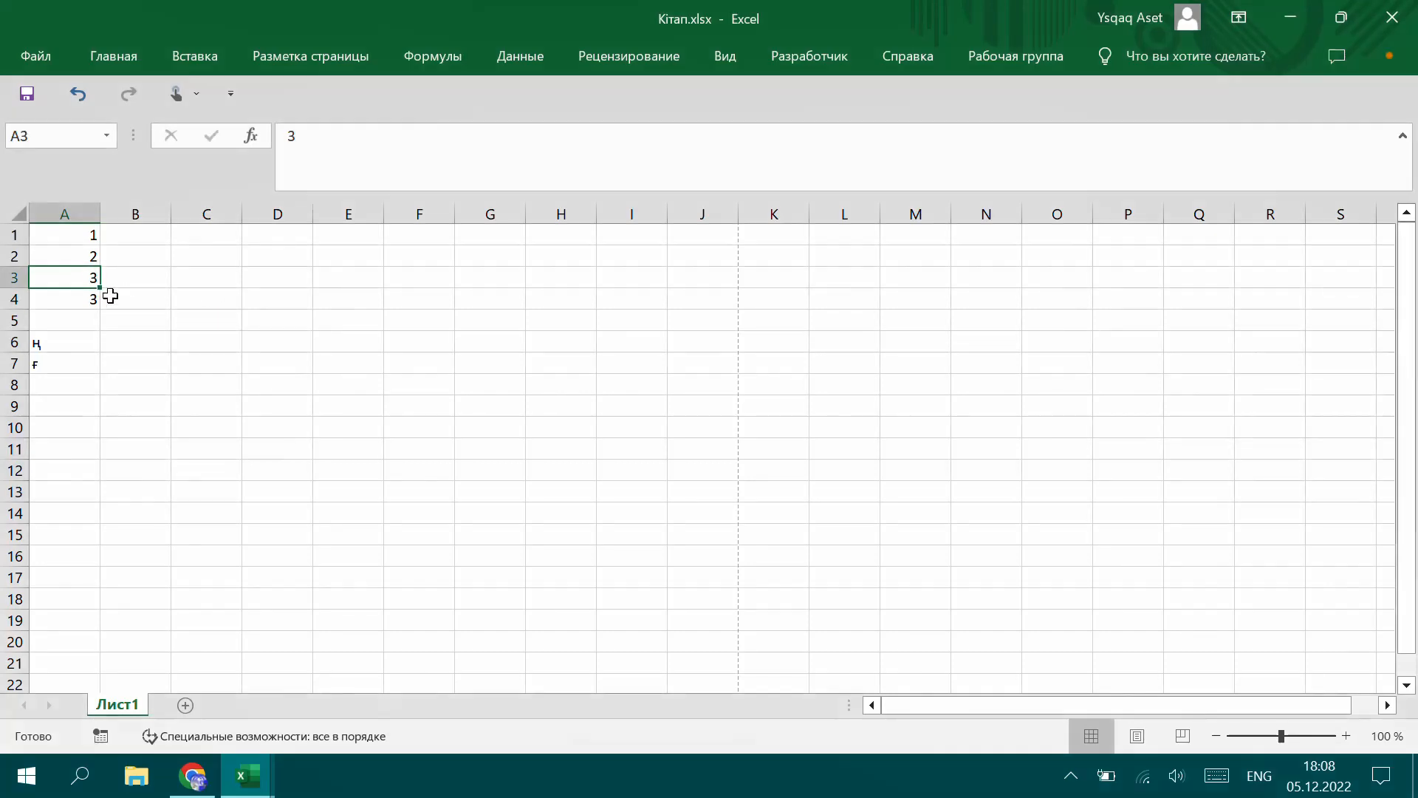
- Cut cell A4 and paste it into the empty cell A8
{"action": "left_click", "coordinate": [85, 302]}
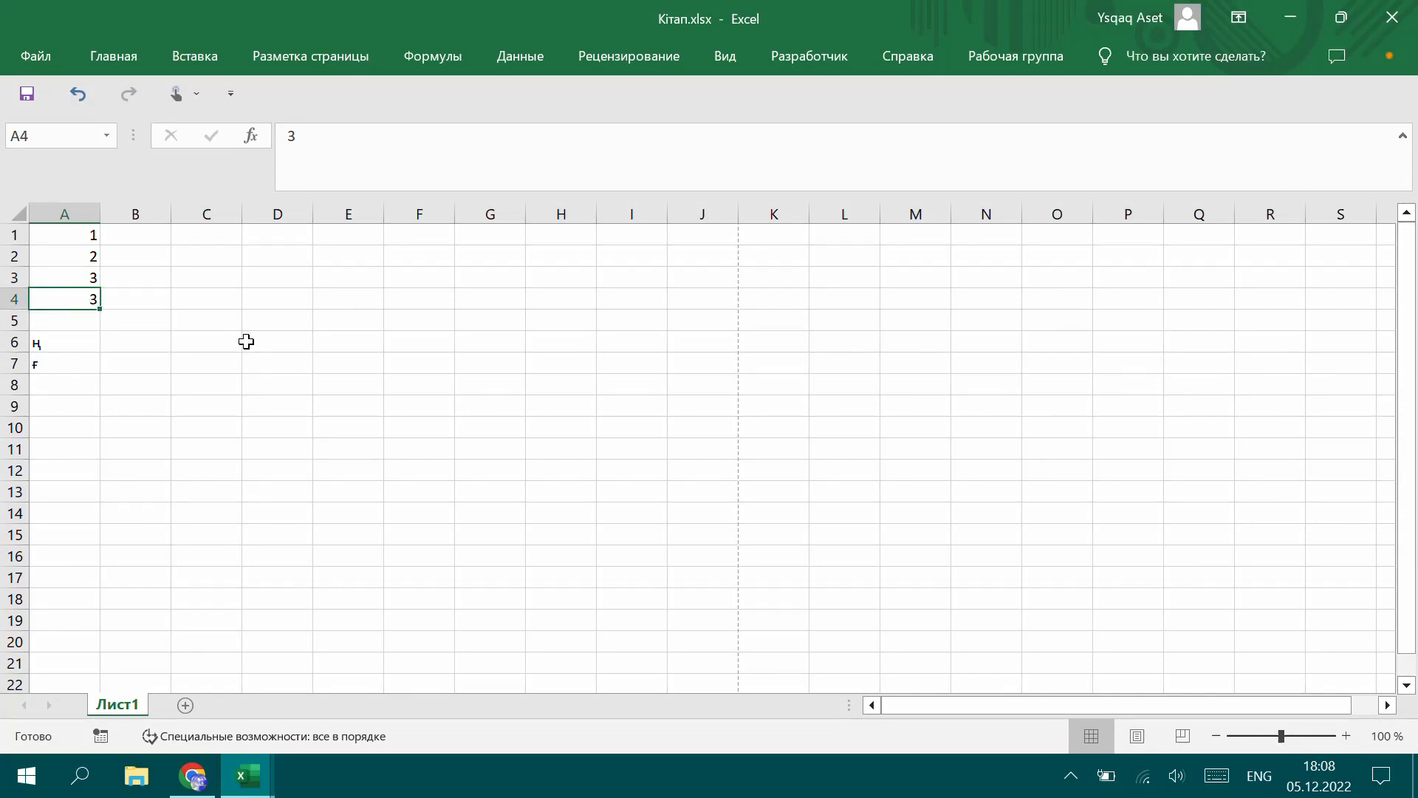
{"action": "right_click", "coordinate": [83, 297]}
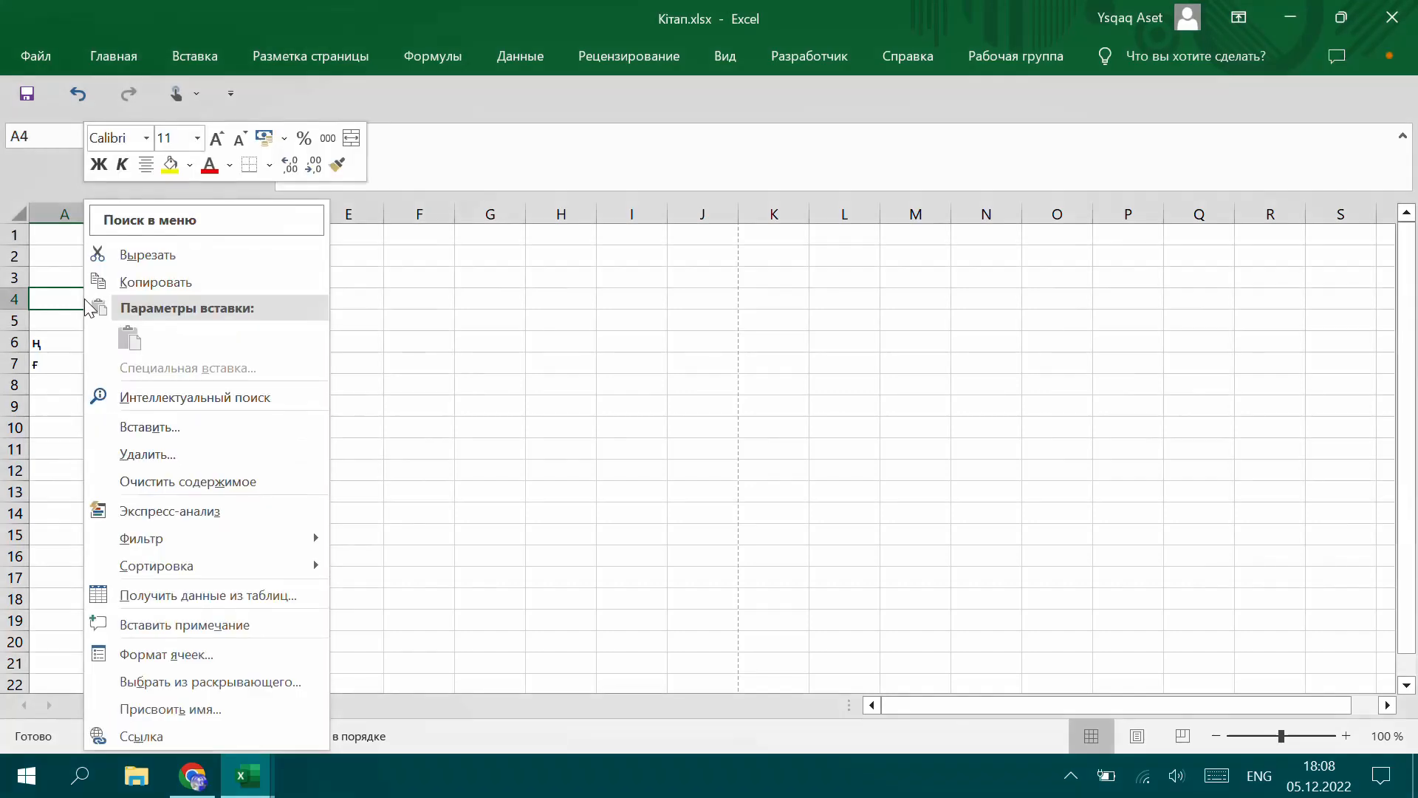
{"action": "left_click", "coordinate": [160, 255]}
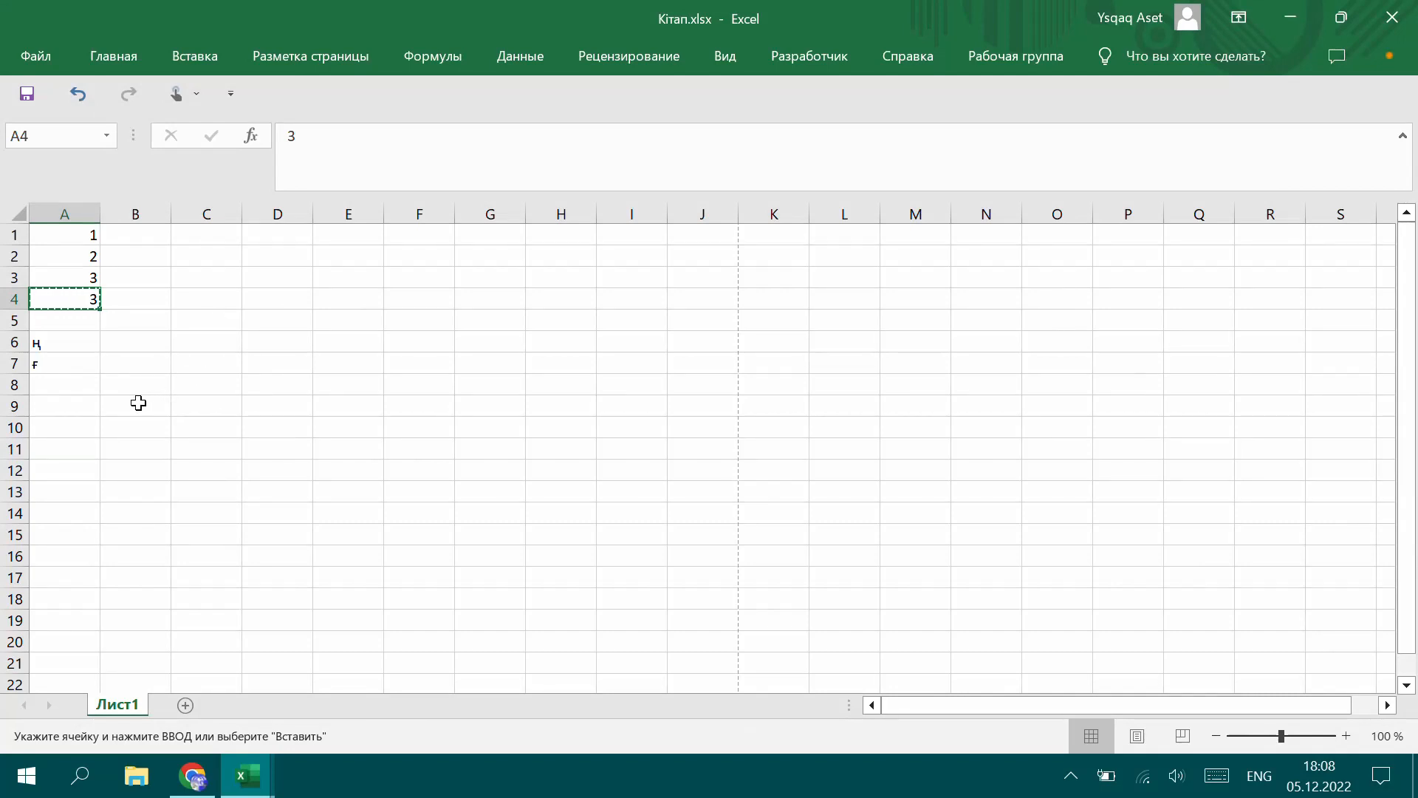
{"action": "left_click", "coordinate": [72, 384]}
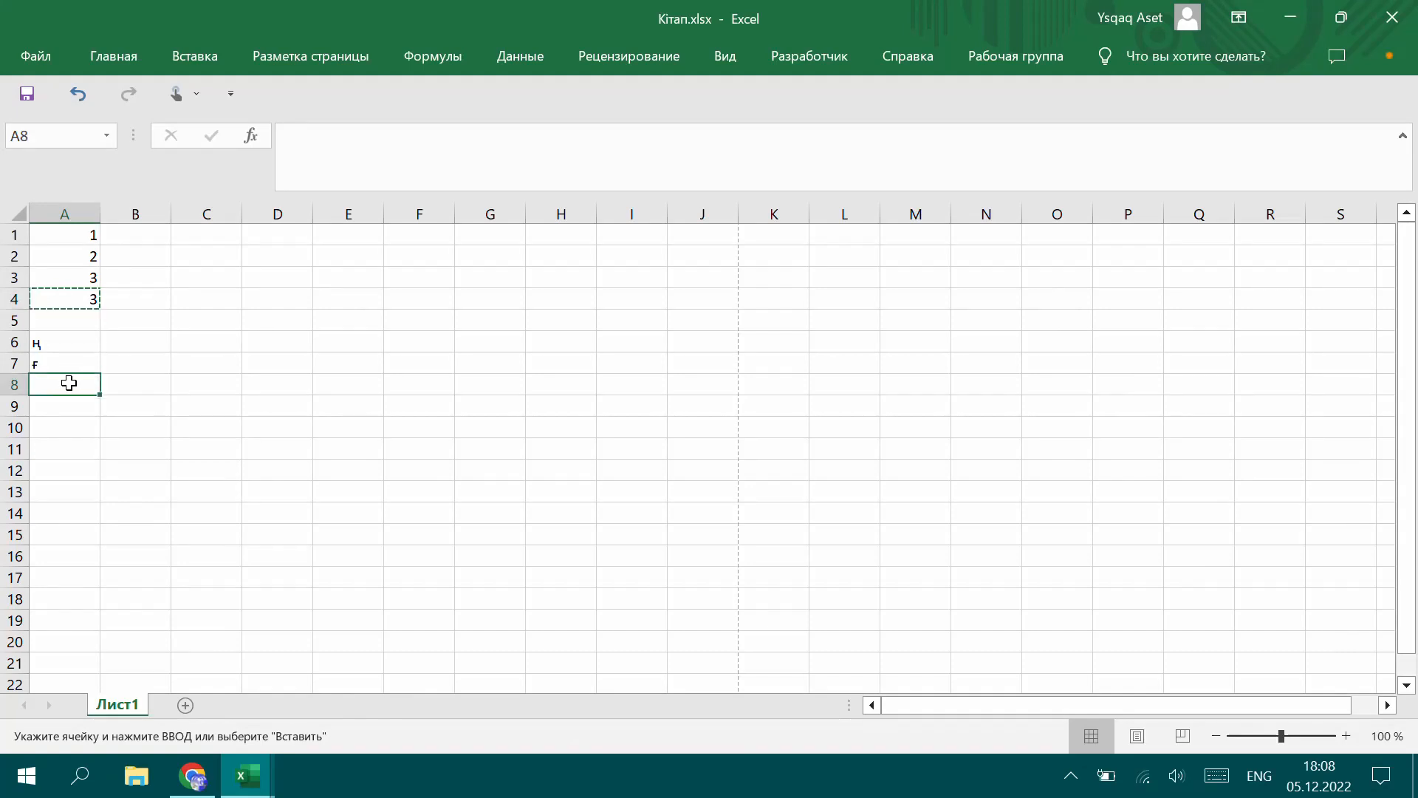
{"action": "right_click", "coordinate": [76, 384]}
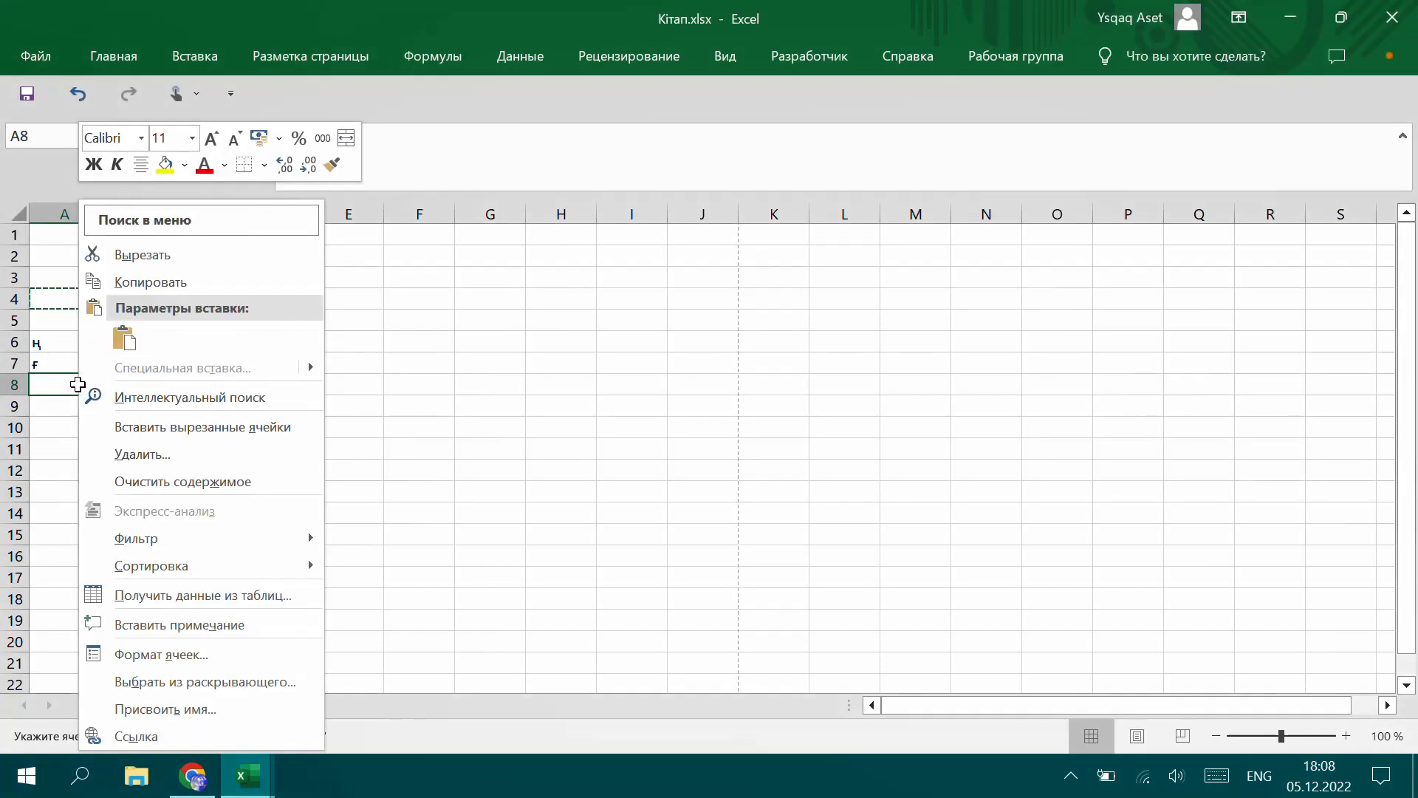
{"action": "left_click", "coordinate": [123, 338]}
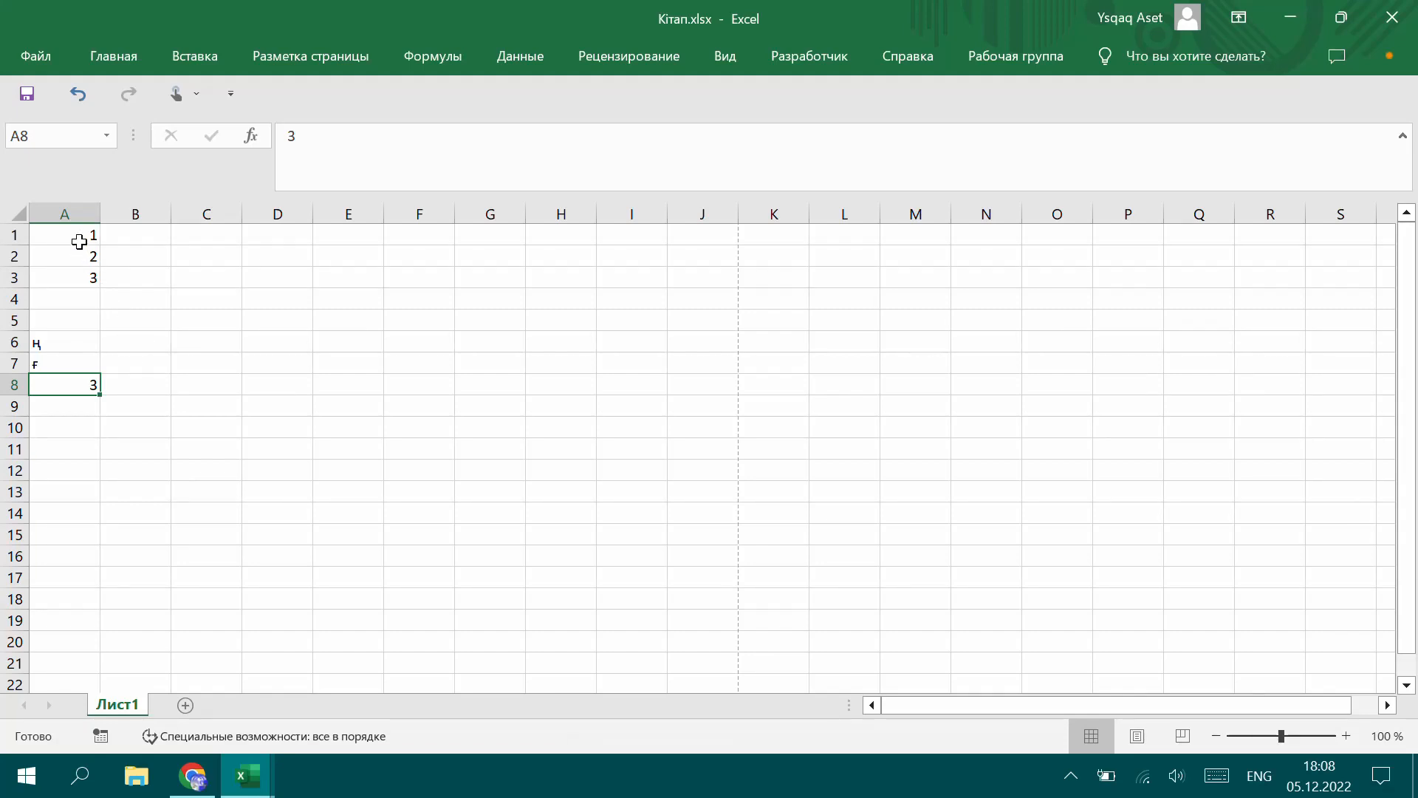
- Move the range A1:A3 to E4:E6 directly on the sheet, and deselect it
{"action": "left_click_drag", "start_coordinate": [69, 235], "coordinate": [69, 277]}
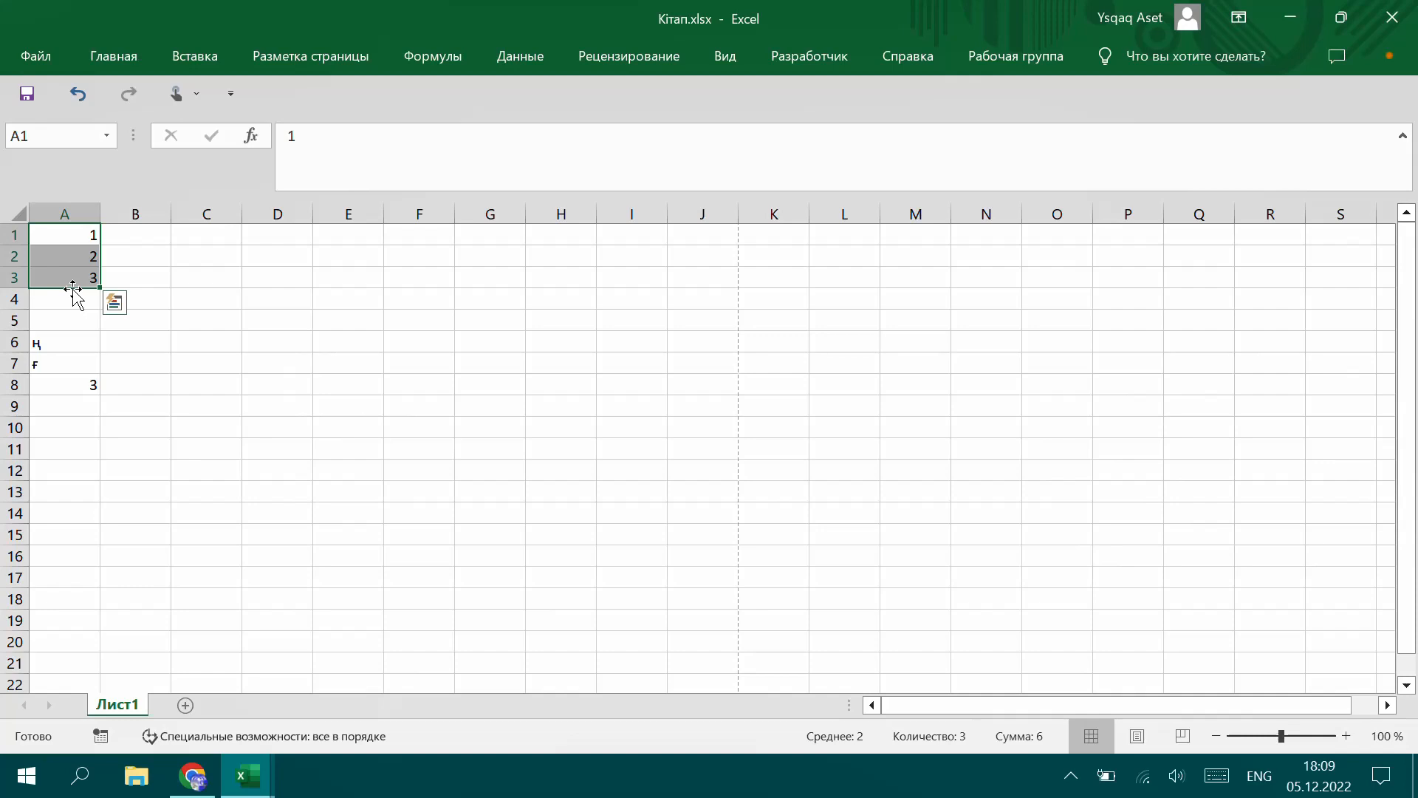
{"action": "left_click_drag", "start_coordinate": [73, 287], "coordinate": [356, 344]}
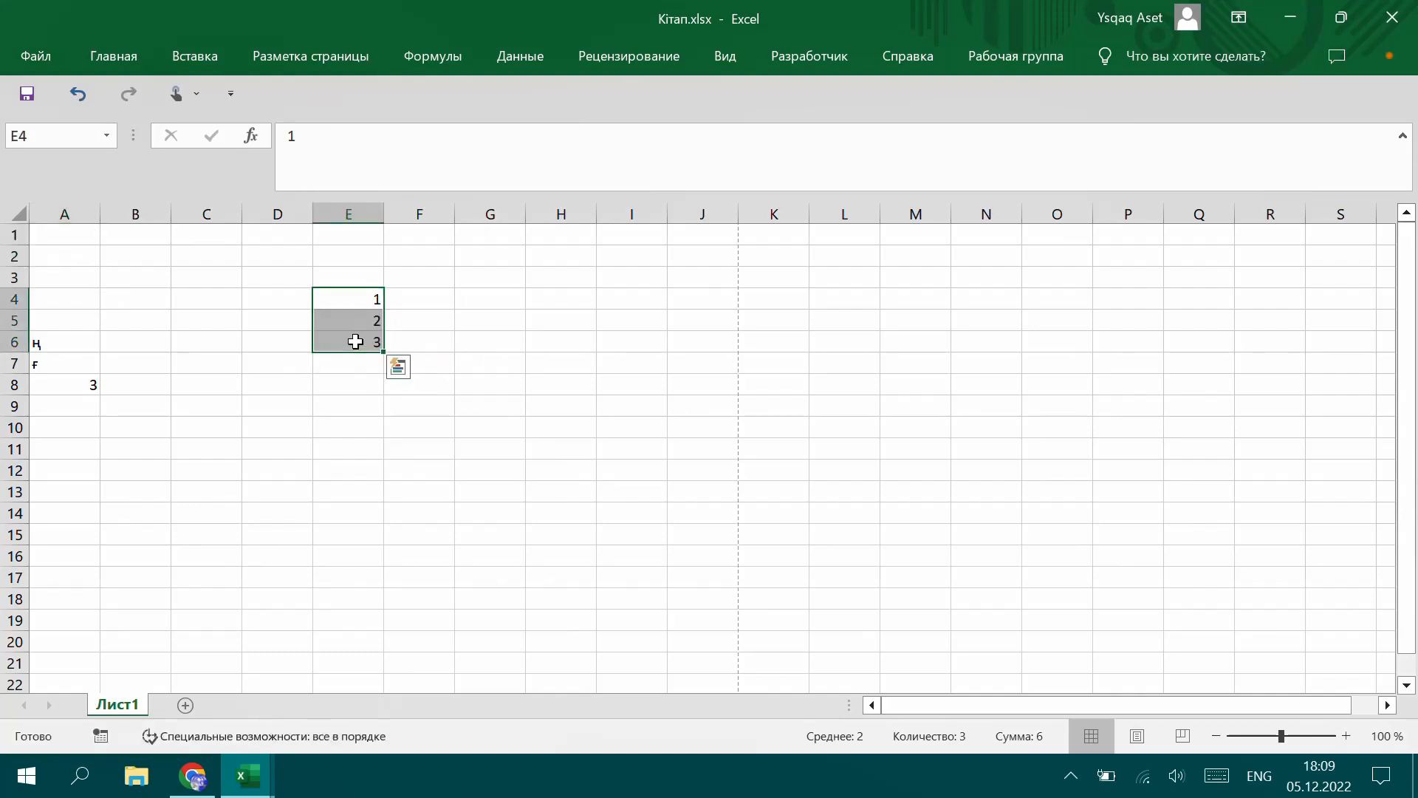
{"action": "left_click", "coordinate": [498, 343]}
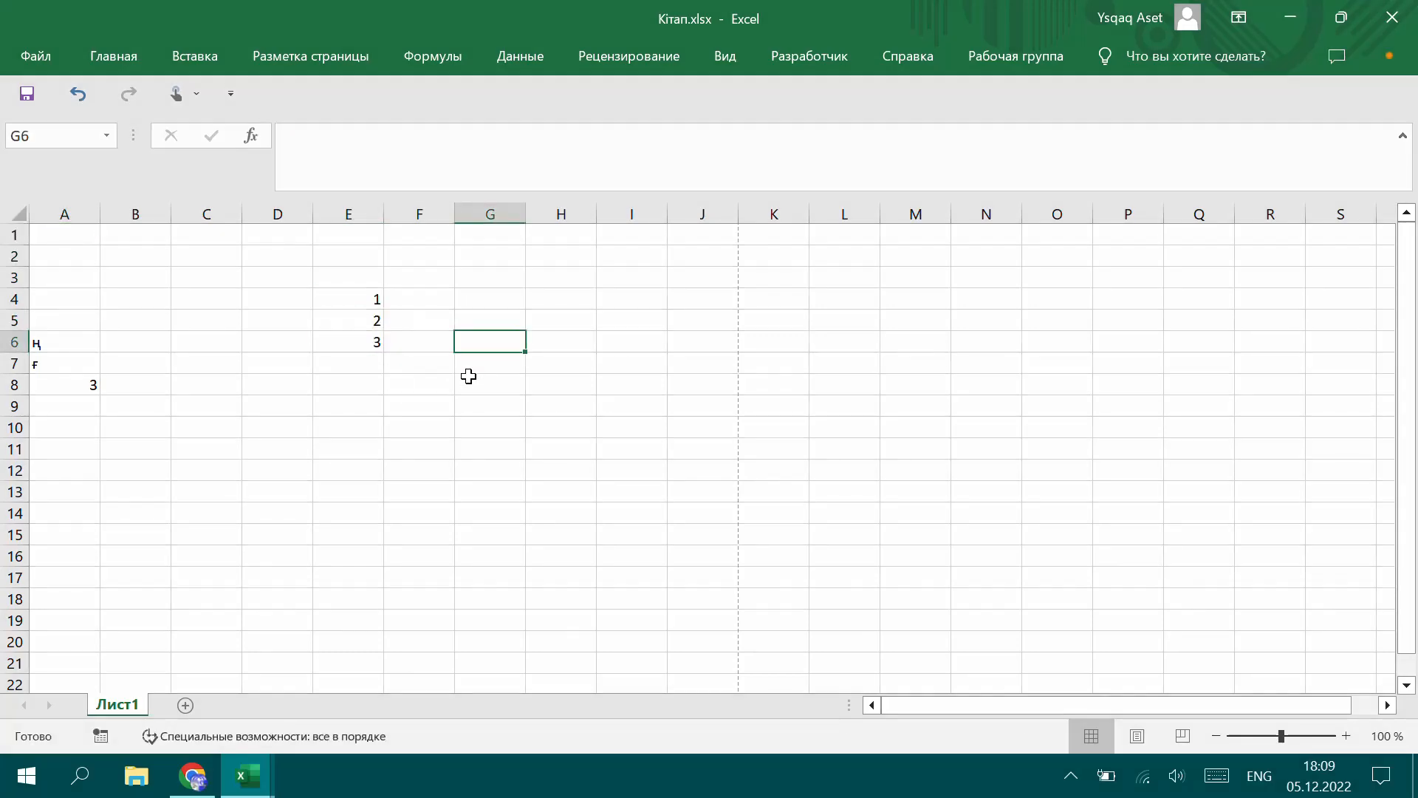